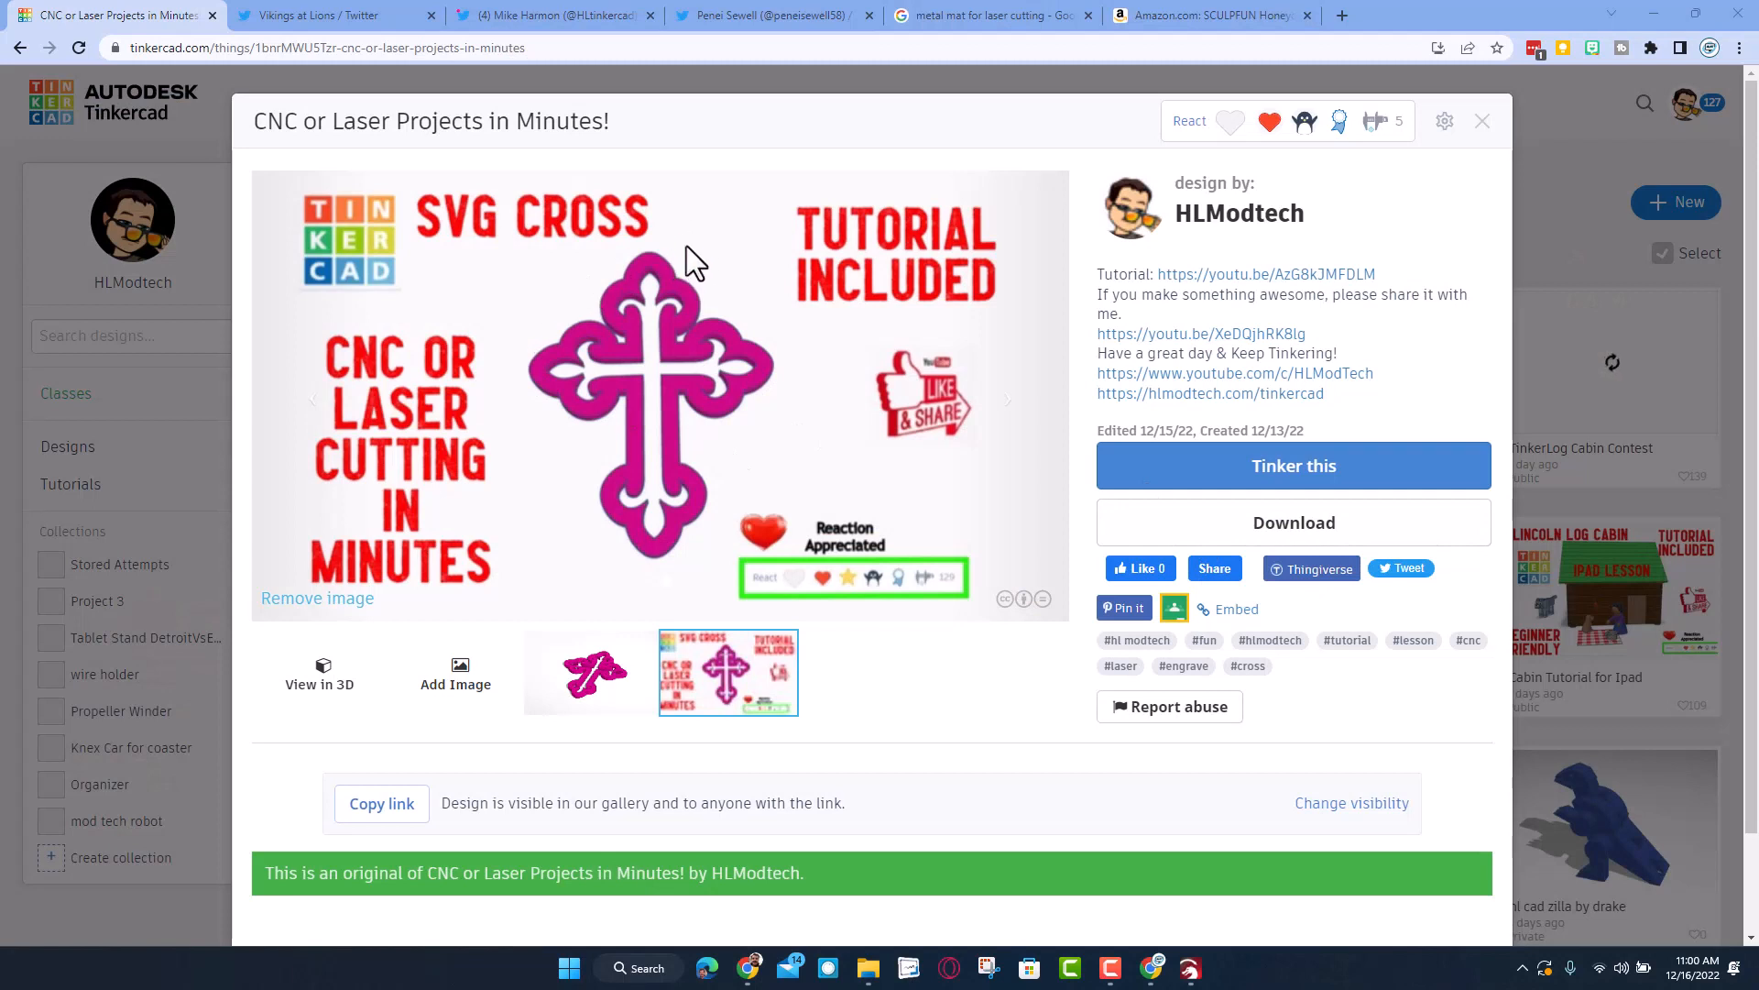
# Open the cross design for editing and try the default solid fill, then undo it
pyautogui.click(1283, 471)
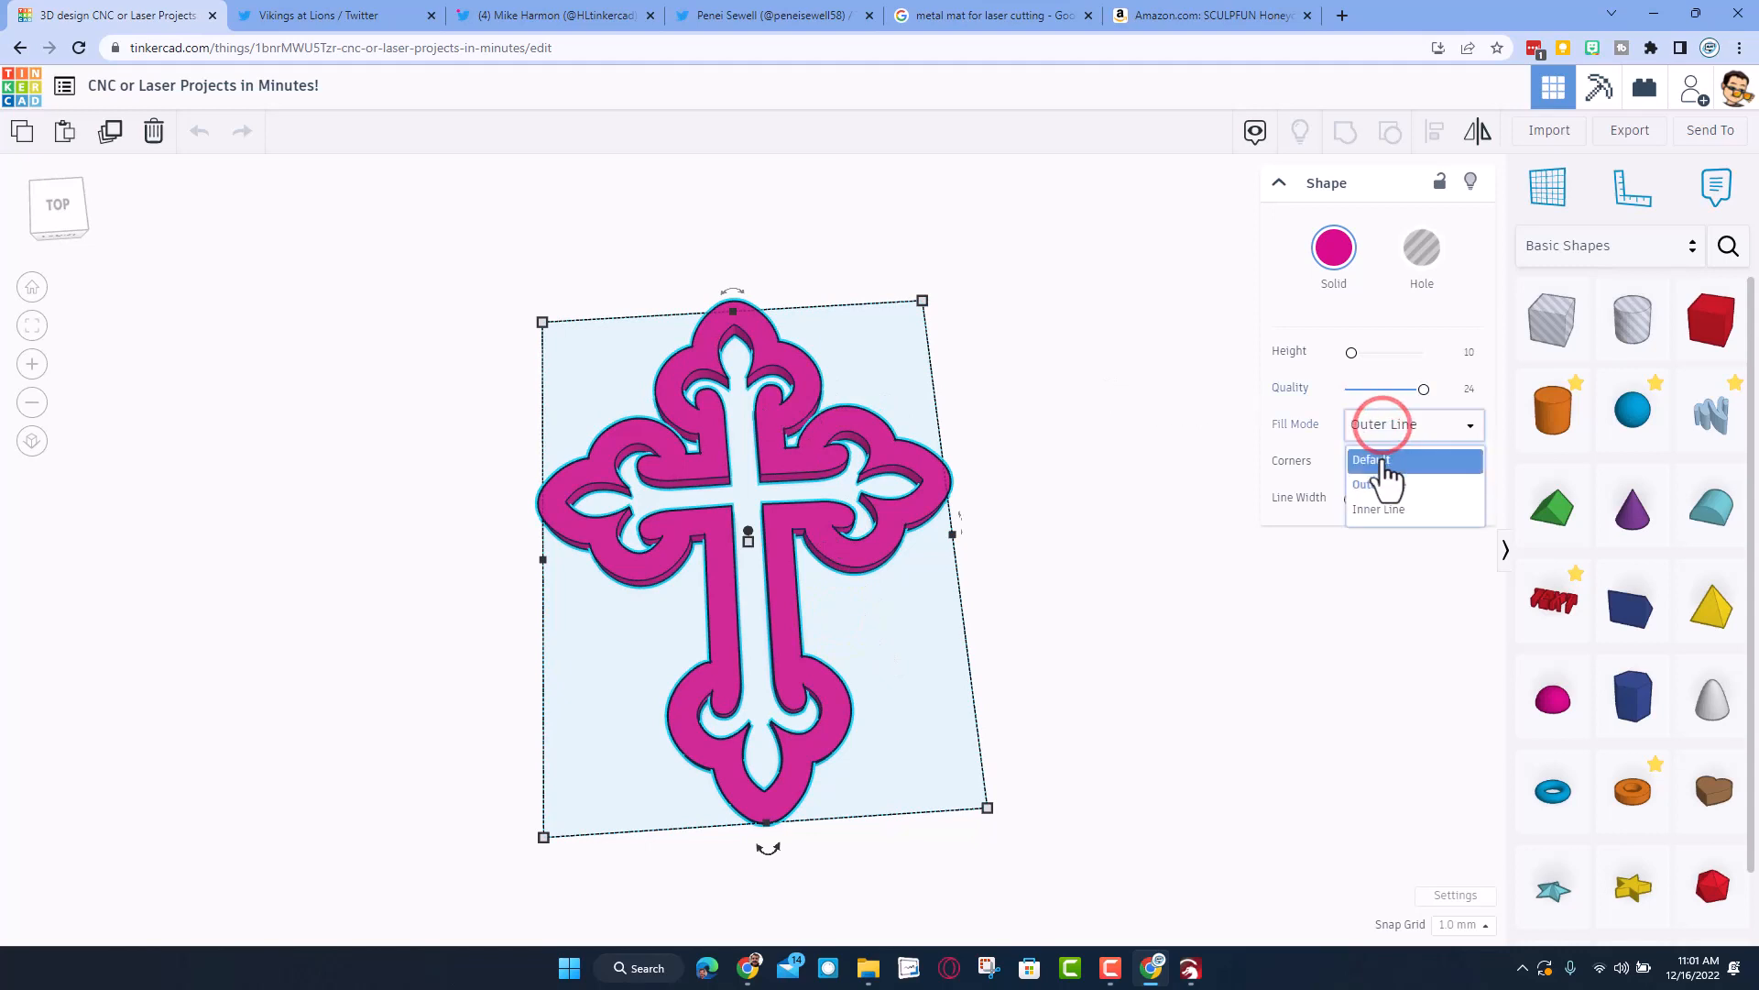
pyautogui.click(1376, 459)
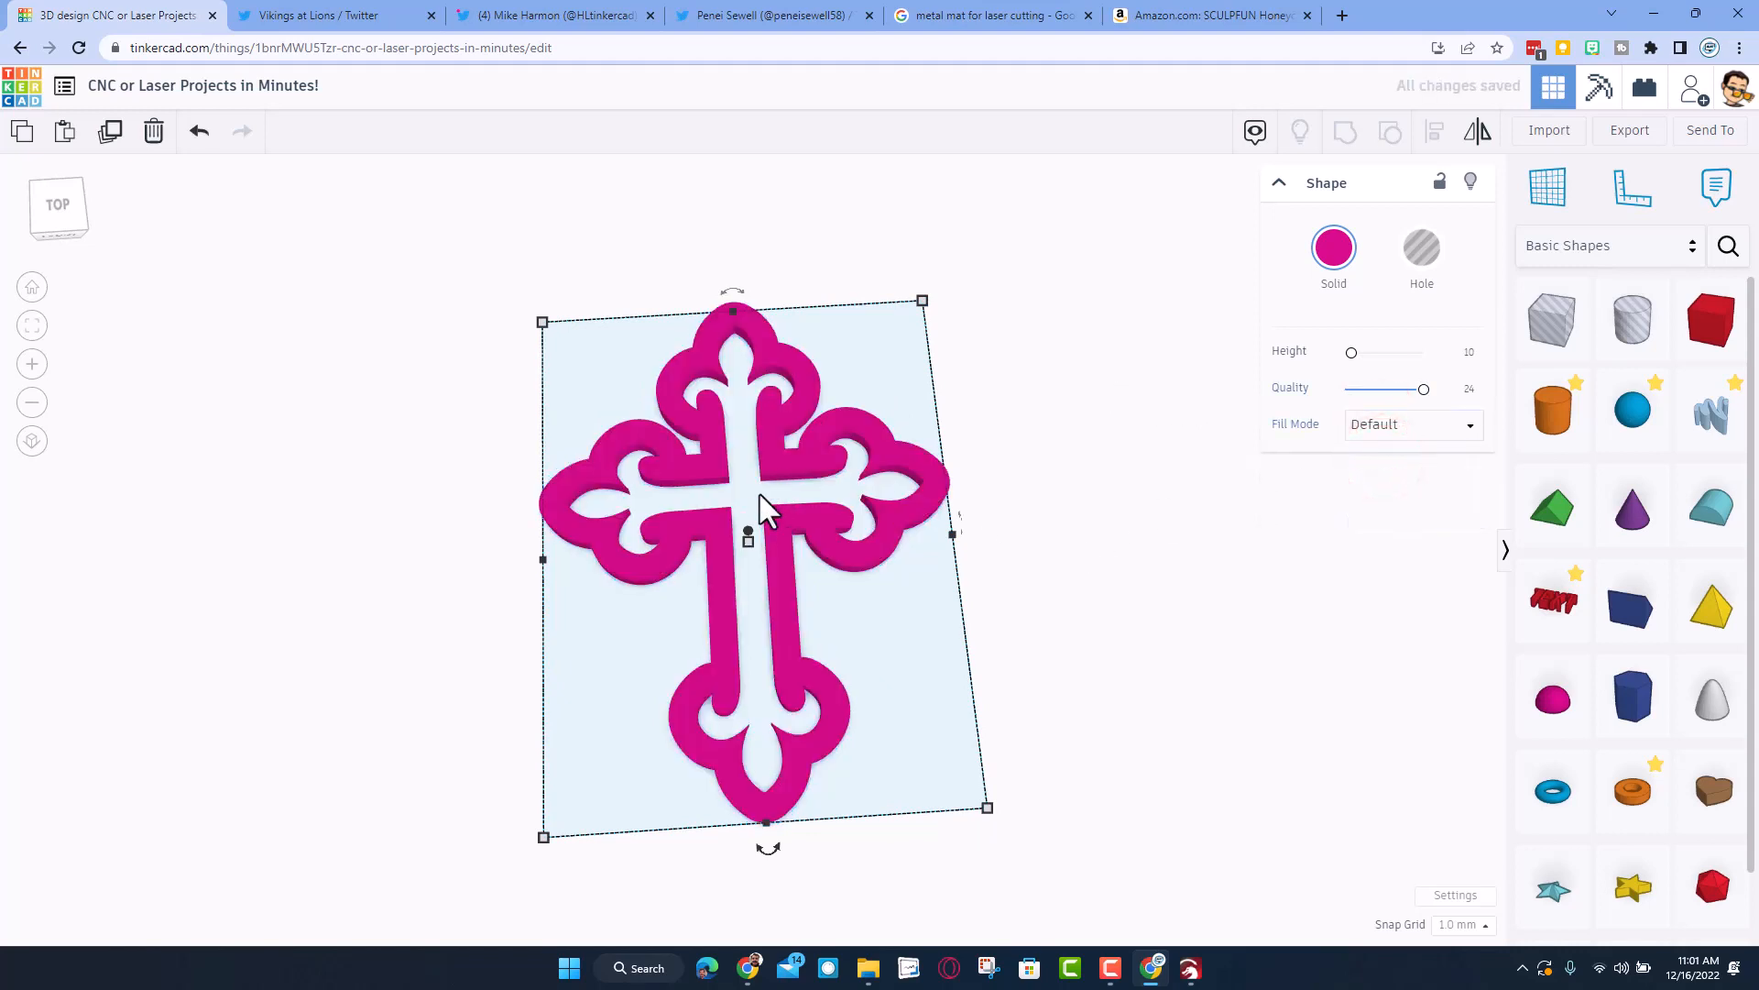
pyautogui.hotkey('ctrl', 'z')
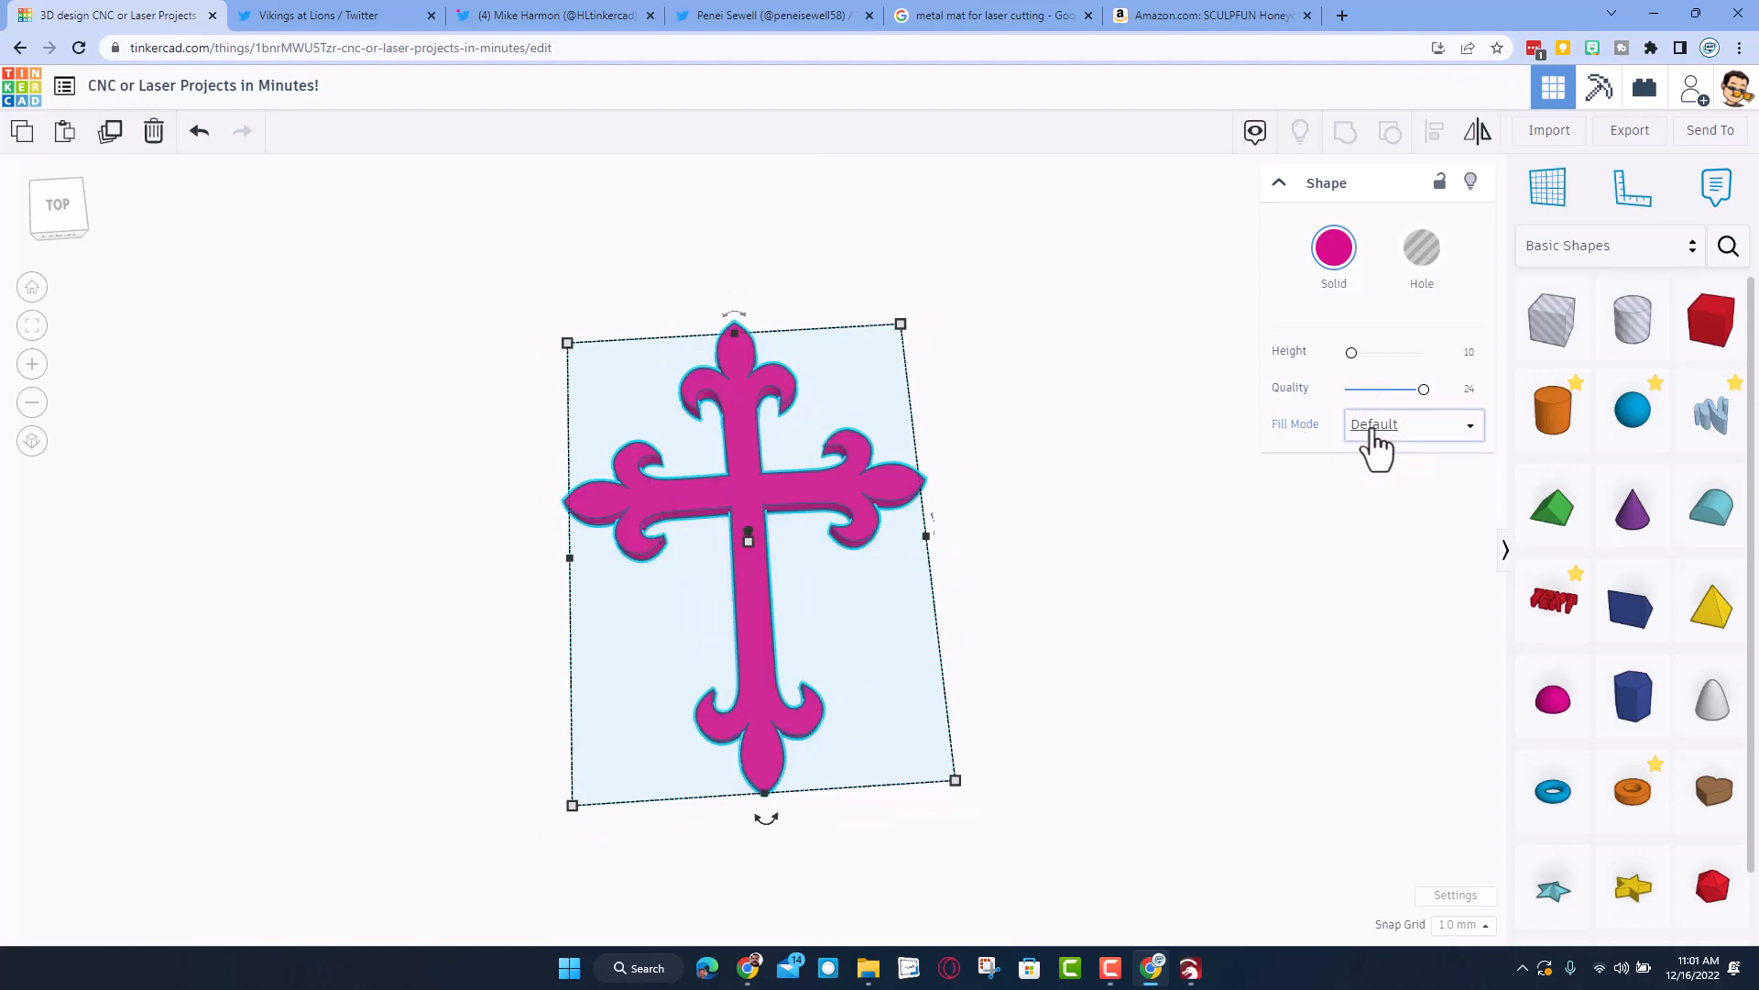
# Set the fill mode to Outer Line so the cross becomes a hollow outline
pyautogui.click(1411, 424)
pyautogui.click(1388, 482)
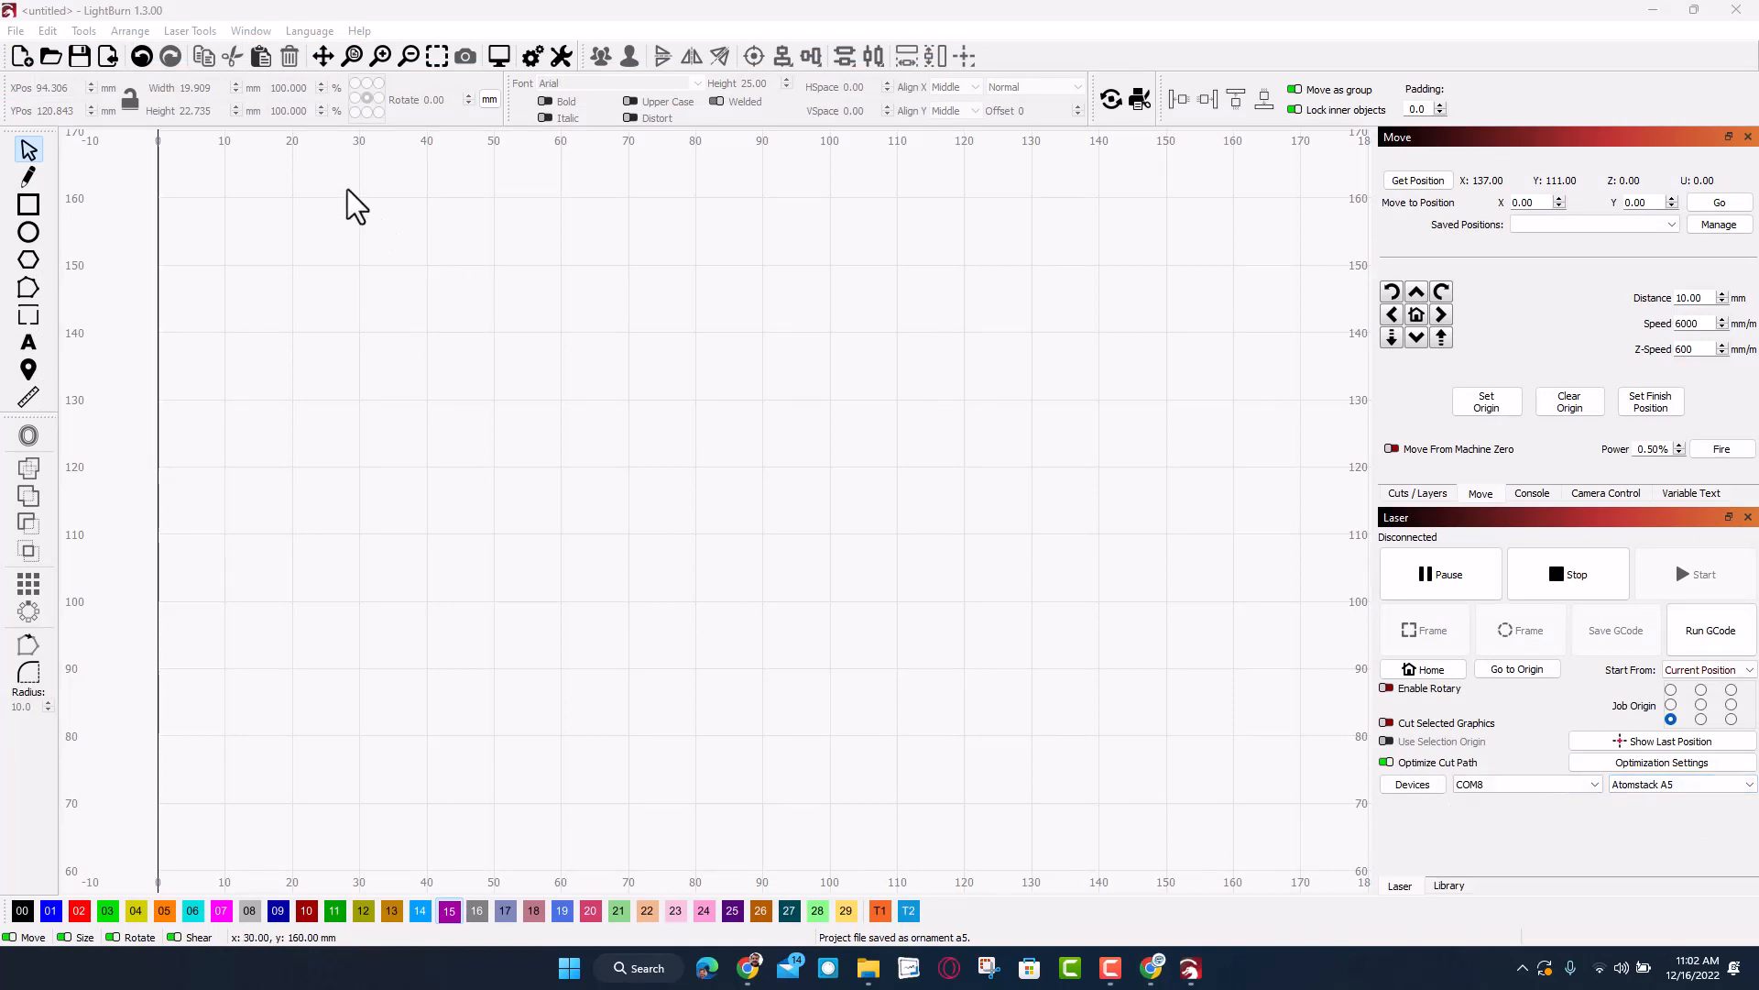
# Import cross.svg onto the LightBurn canvas via File > Import
pyautogui.click(17, 31)
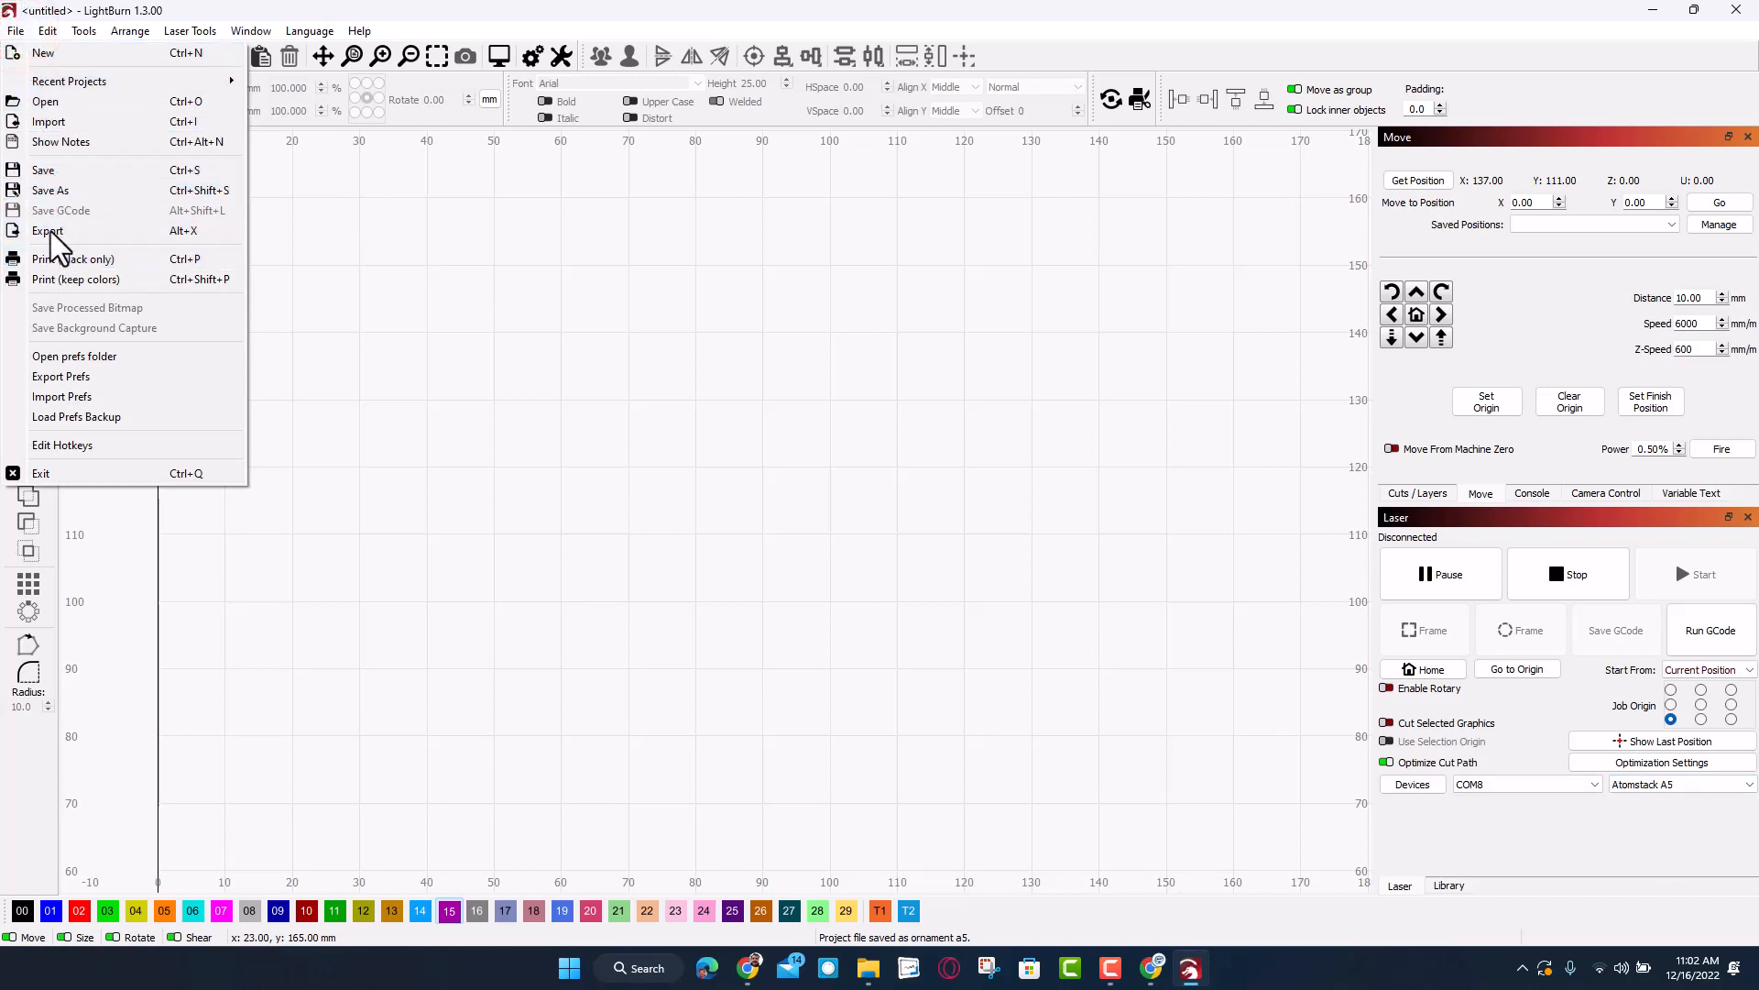
pyautogui.click(49, 121)
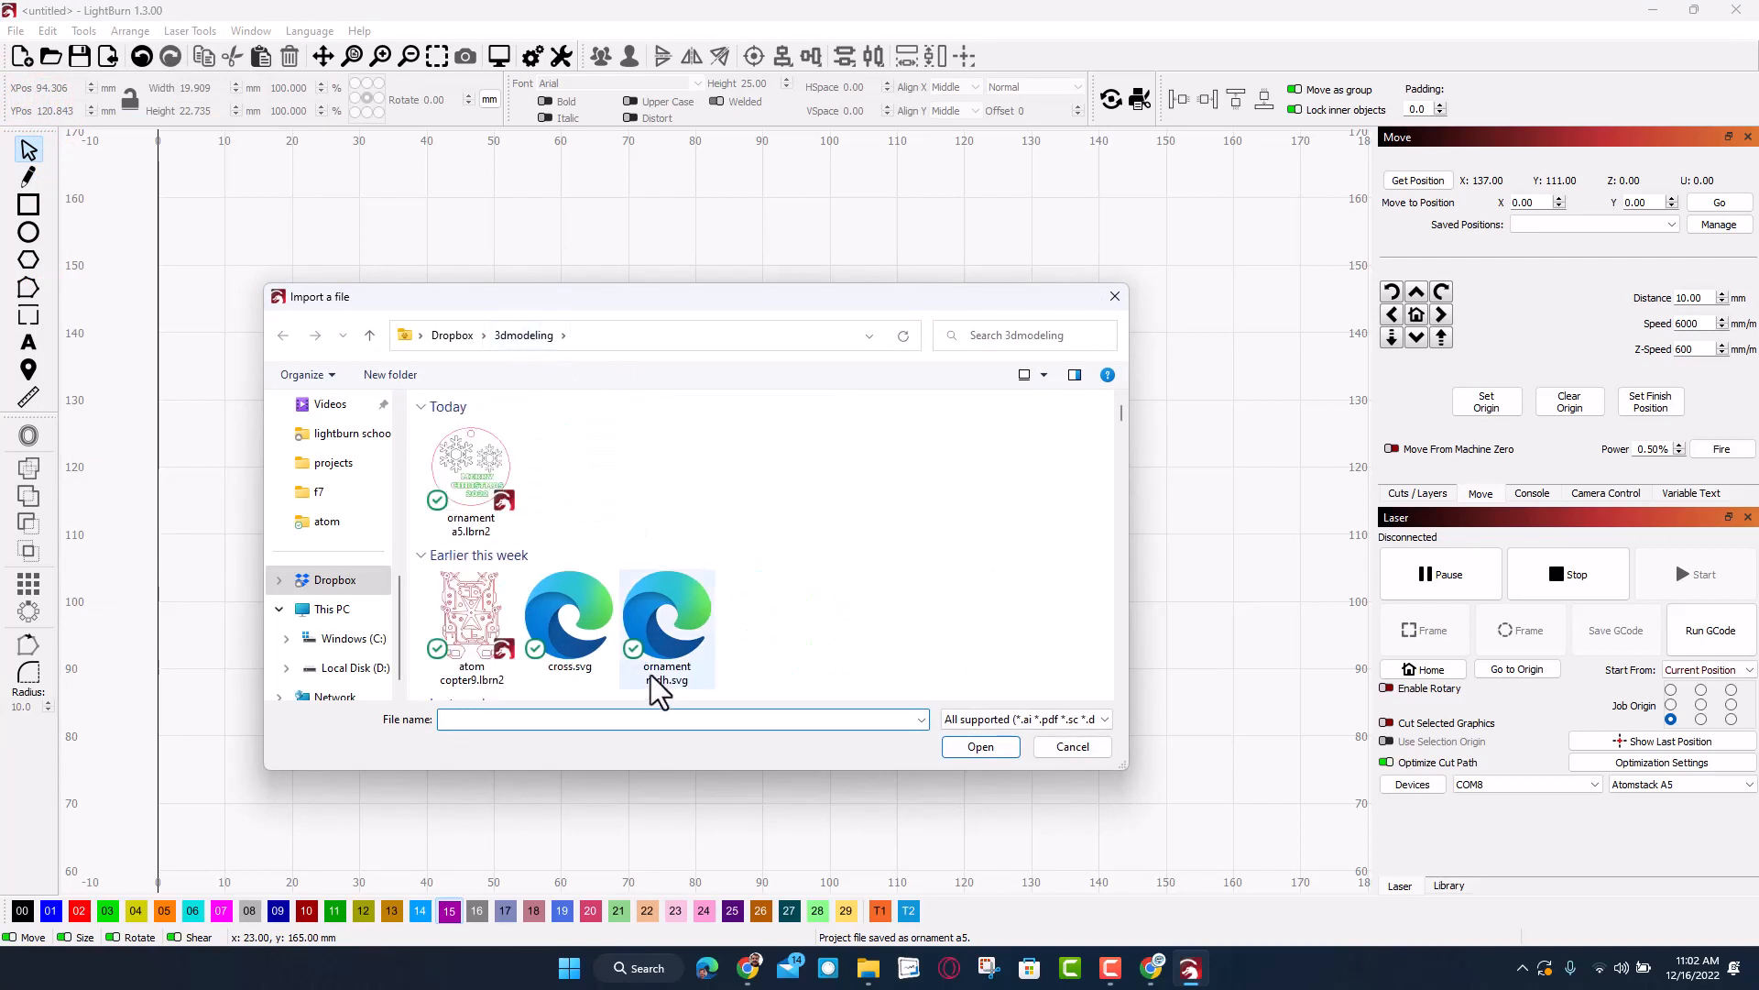
pyautogui.scroll(-3, 577, 633)
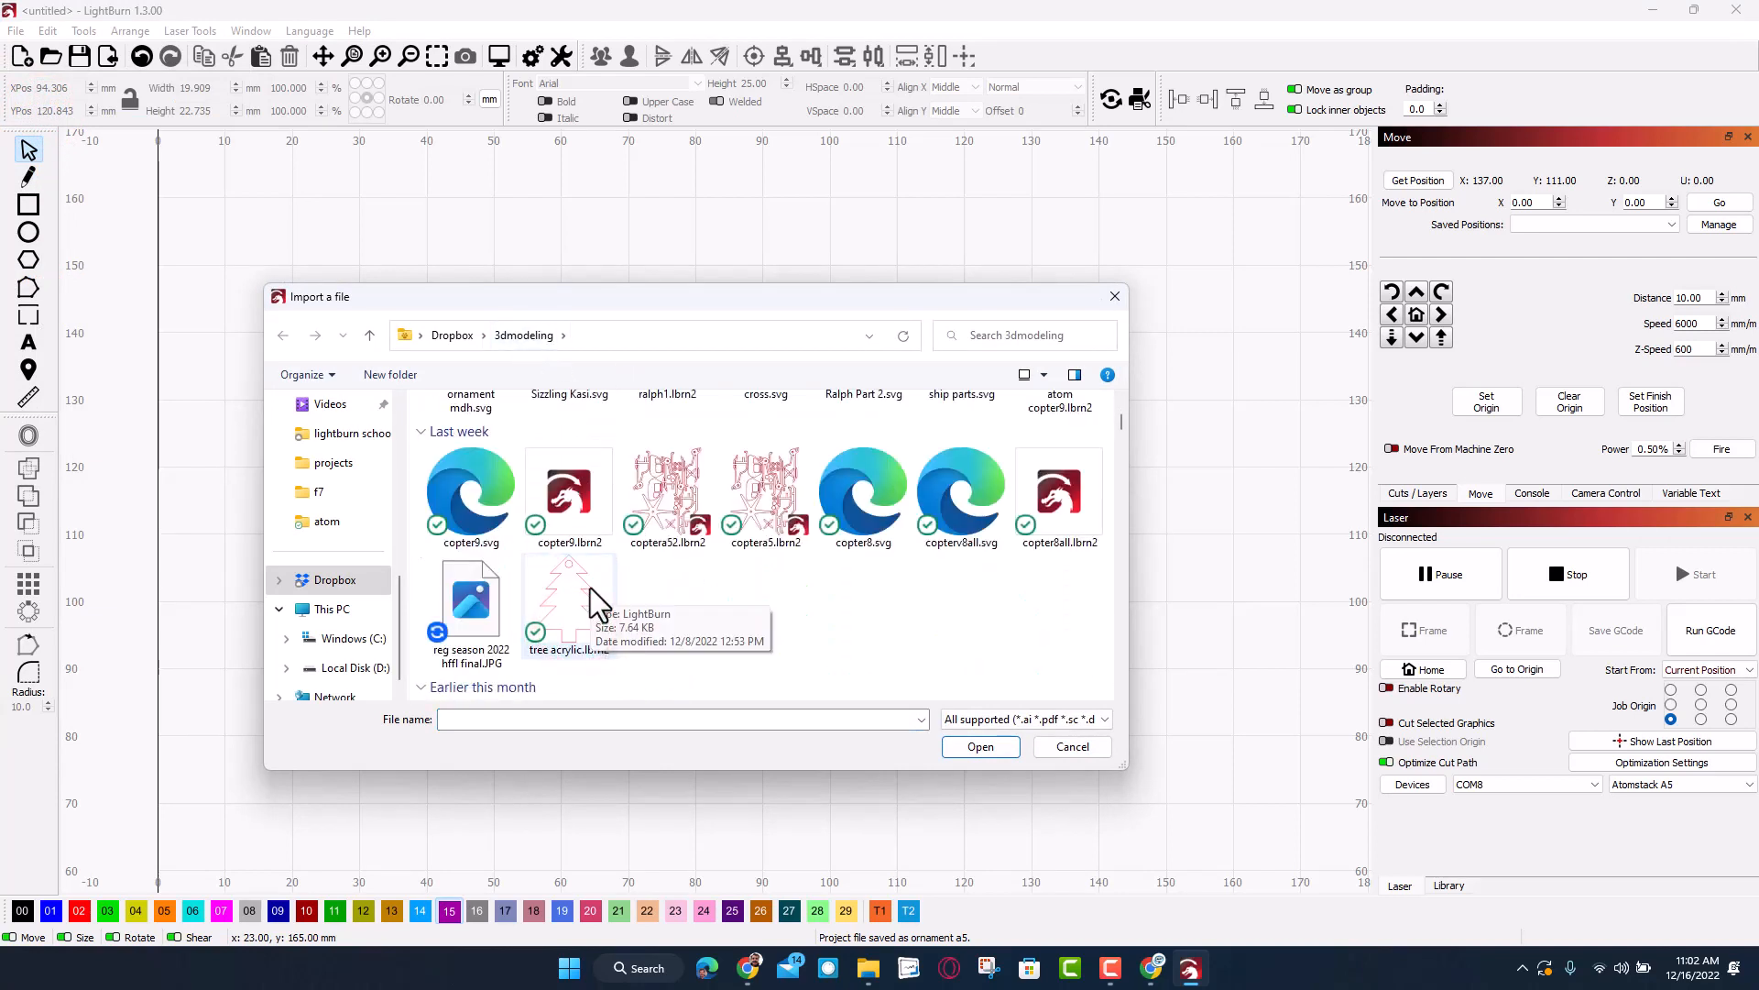
pyautogui.scroll(1, 591, 612)
pyautogui.click(789, 604)
pyautogui.click(981, 747)
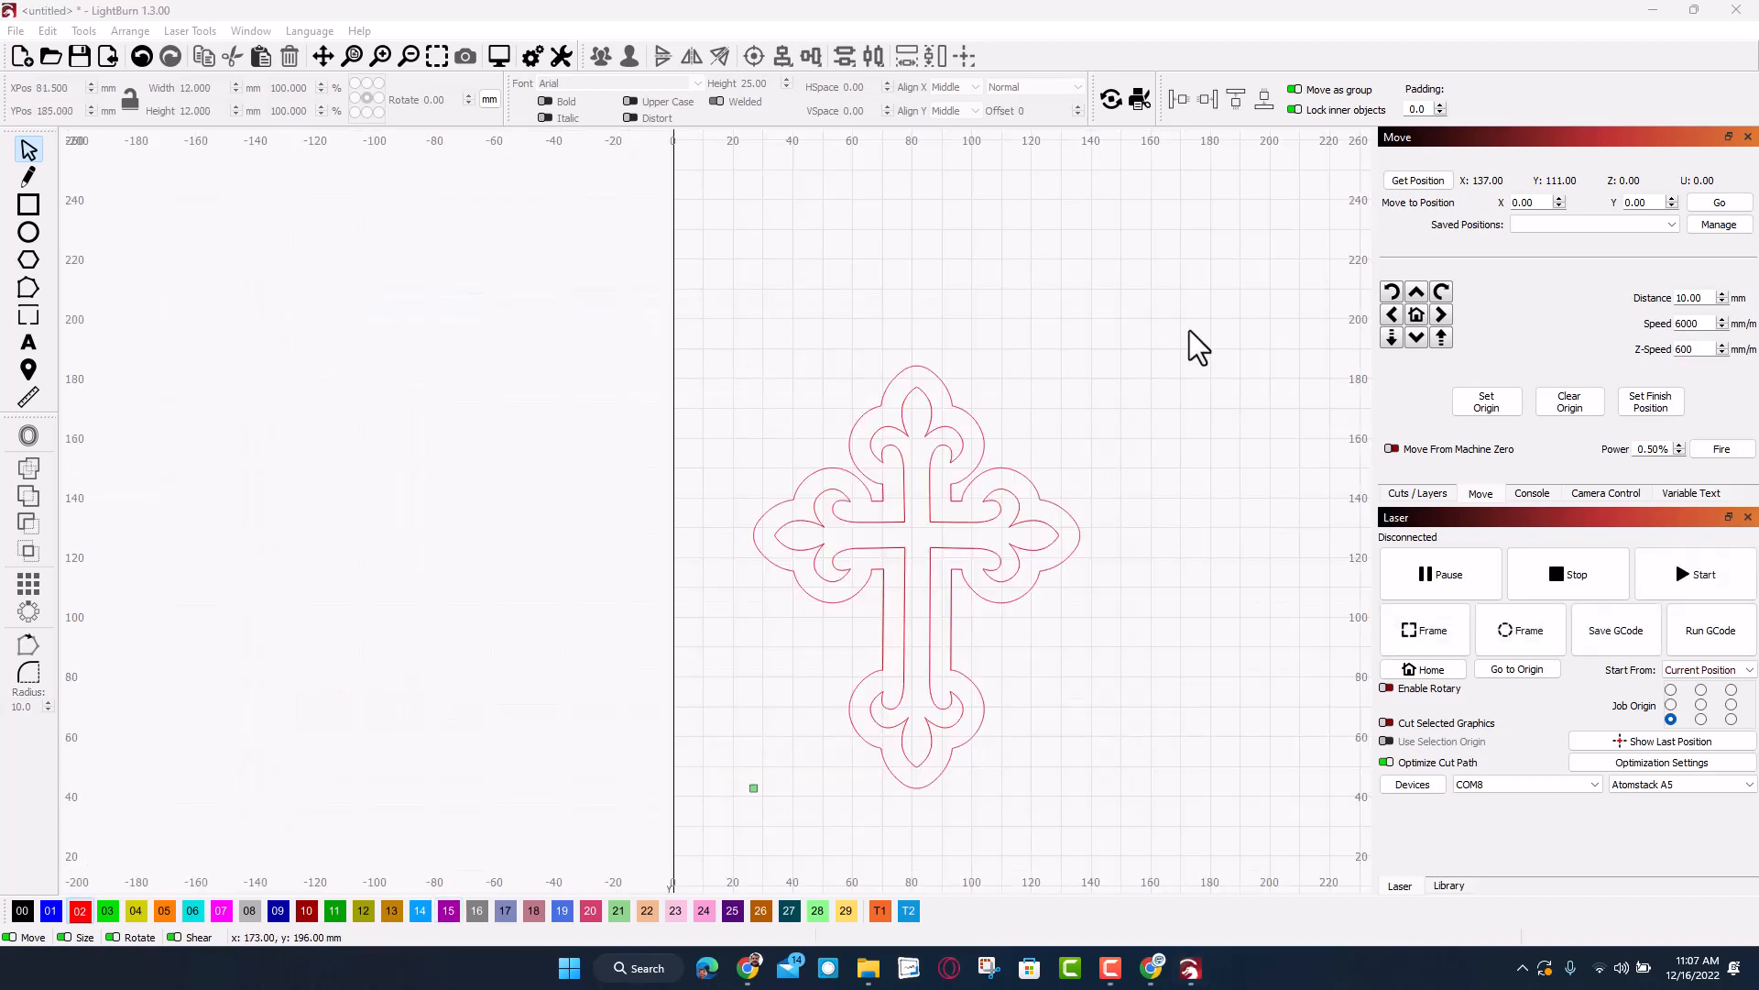
# Select the cross and scale it proportionally down to about 44 × 56 mm
pyautogui.moveTo(1192, 317); pyautogui.dragTo(696, 819)
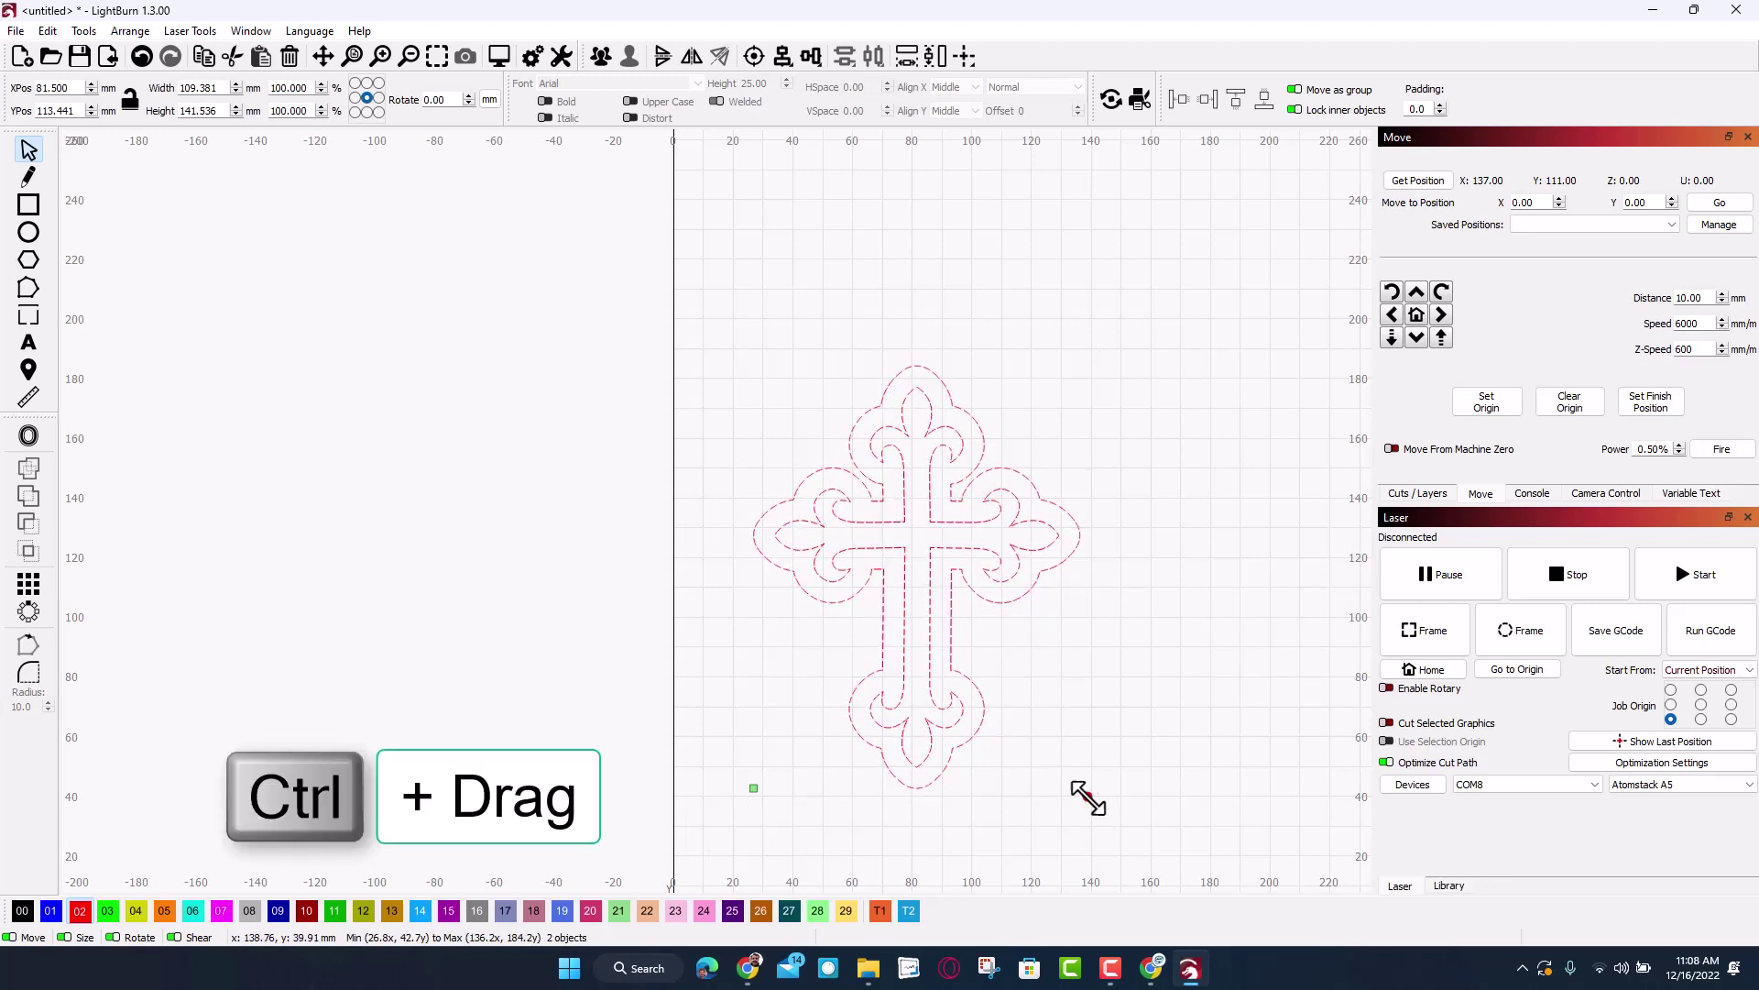
pyautogui.moveTo(1087, 797); pyautogui.dragTo(990, 612)
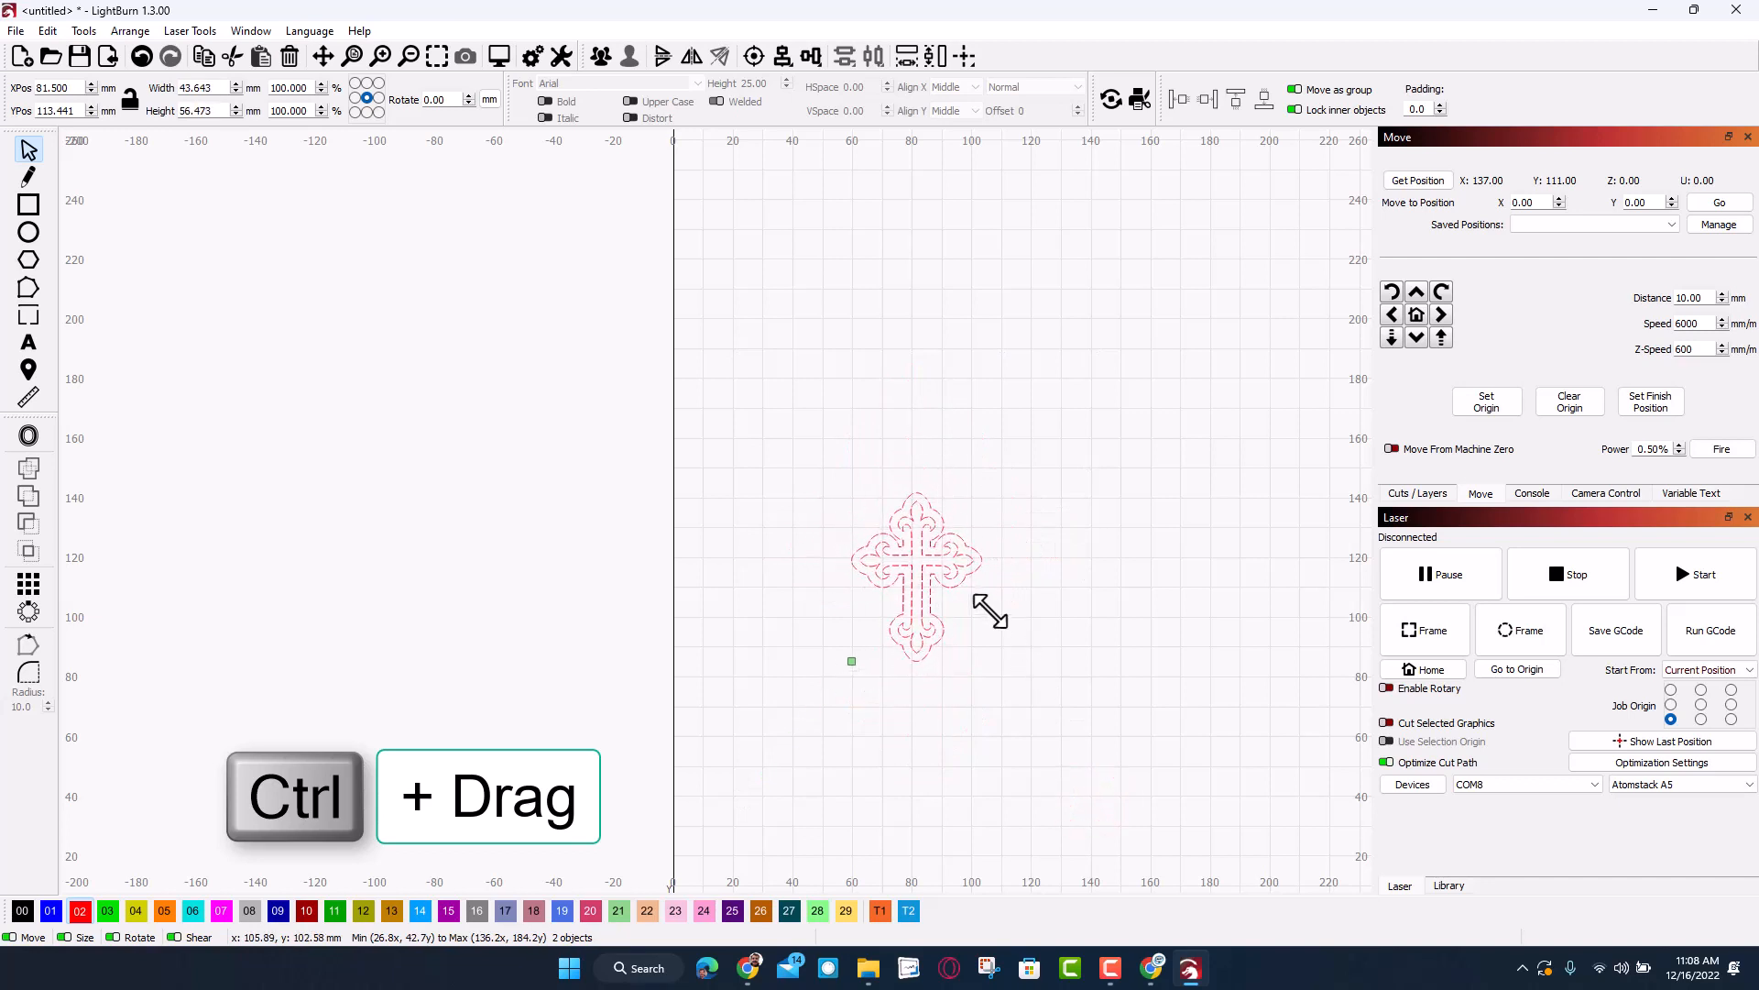
pyautogui.scroll(1, 1035, 584)
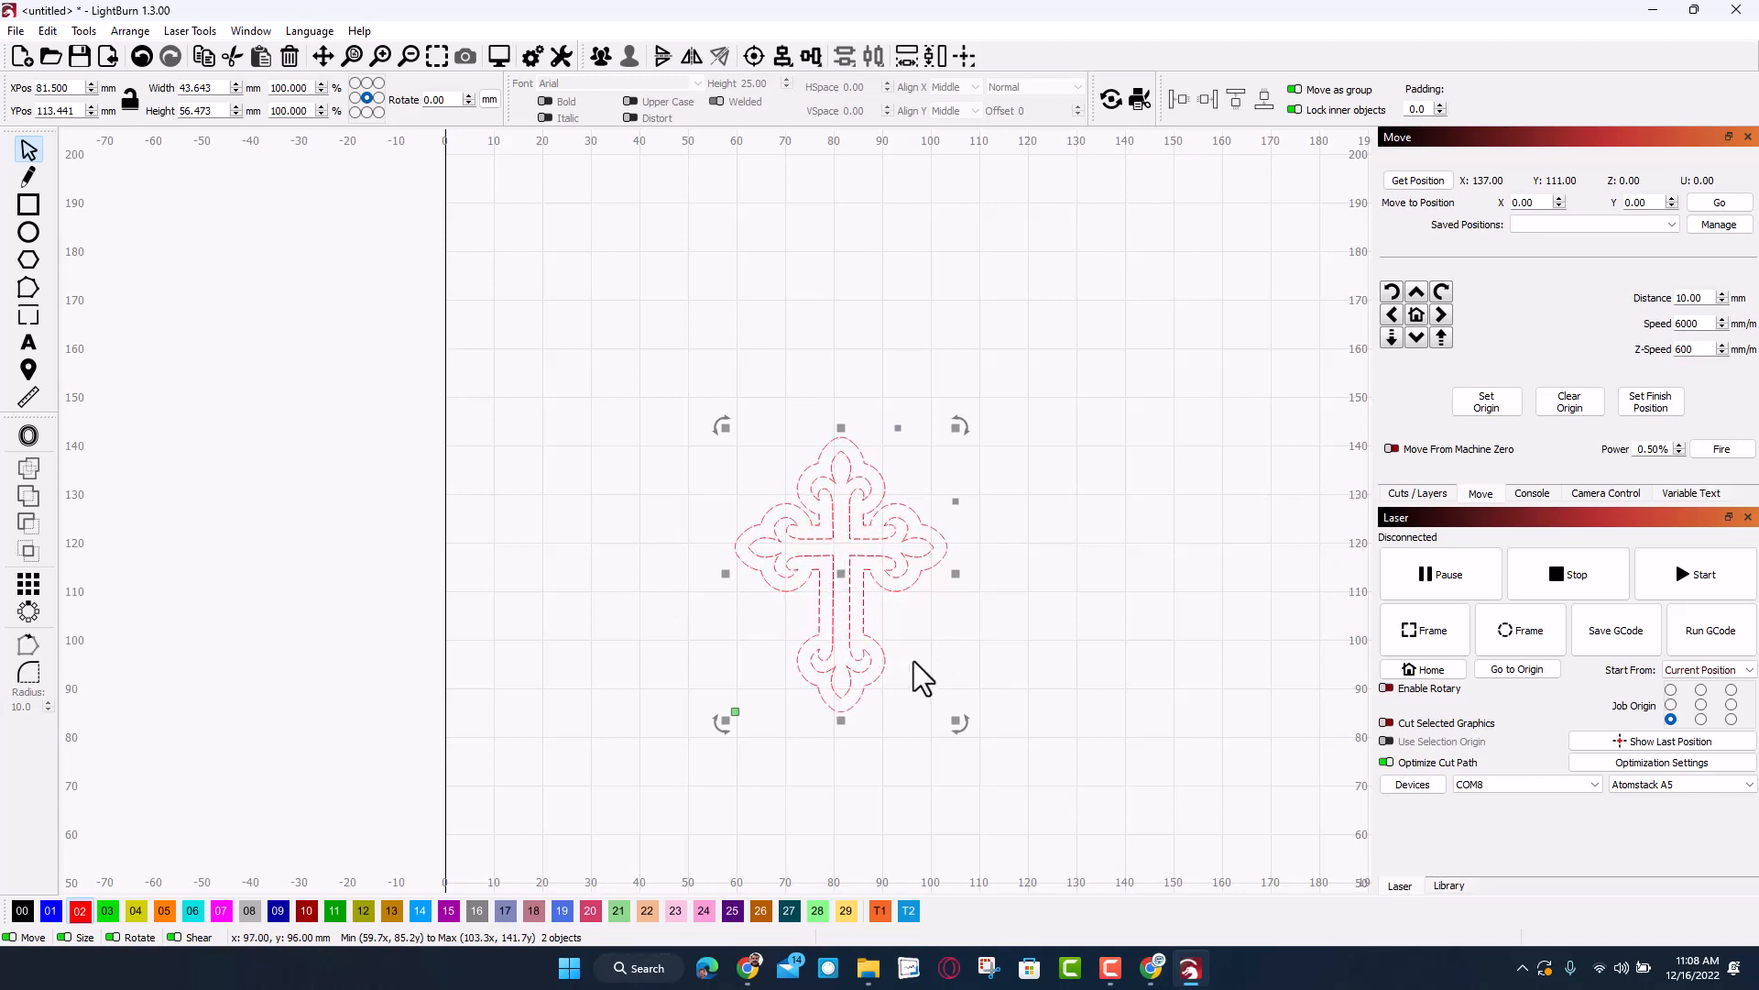
# Reselect the cross and raise its cut layer's Pass Count from 7 to 8
pyautogui.click(992, 628)
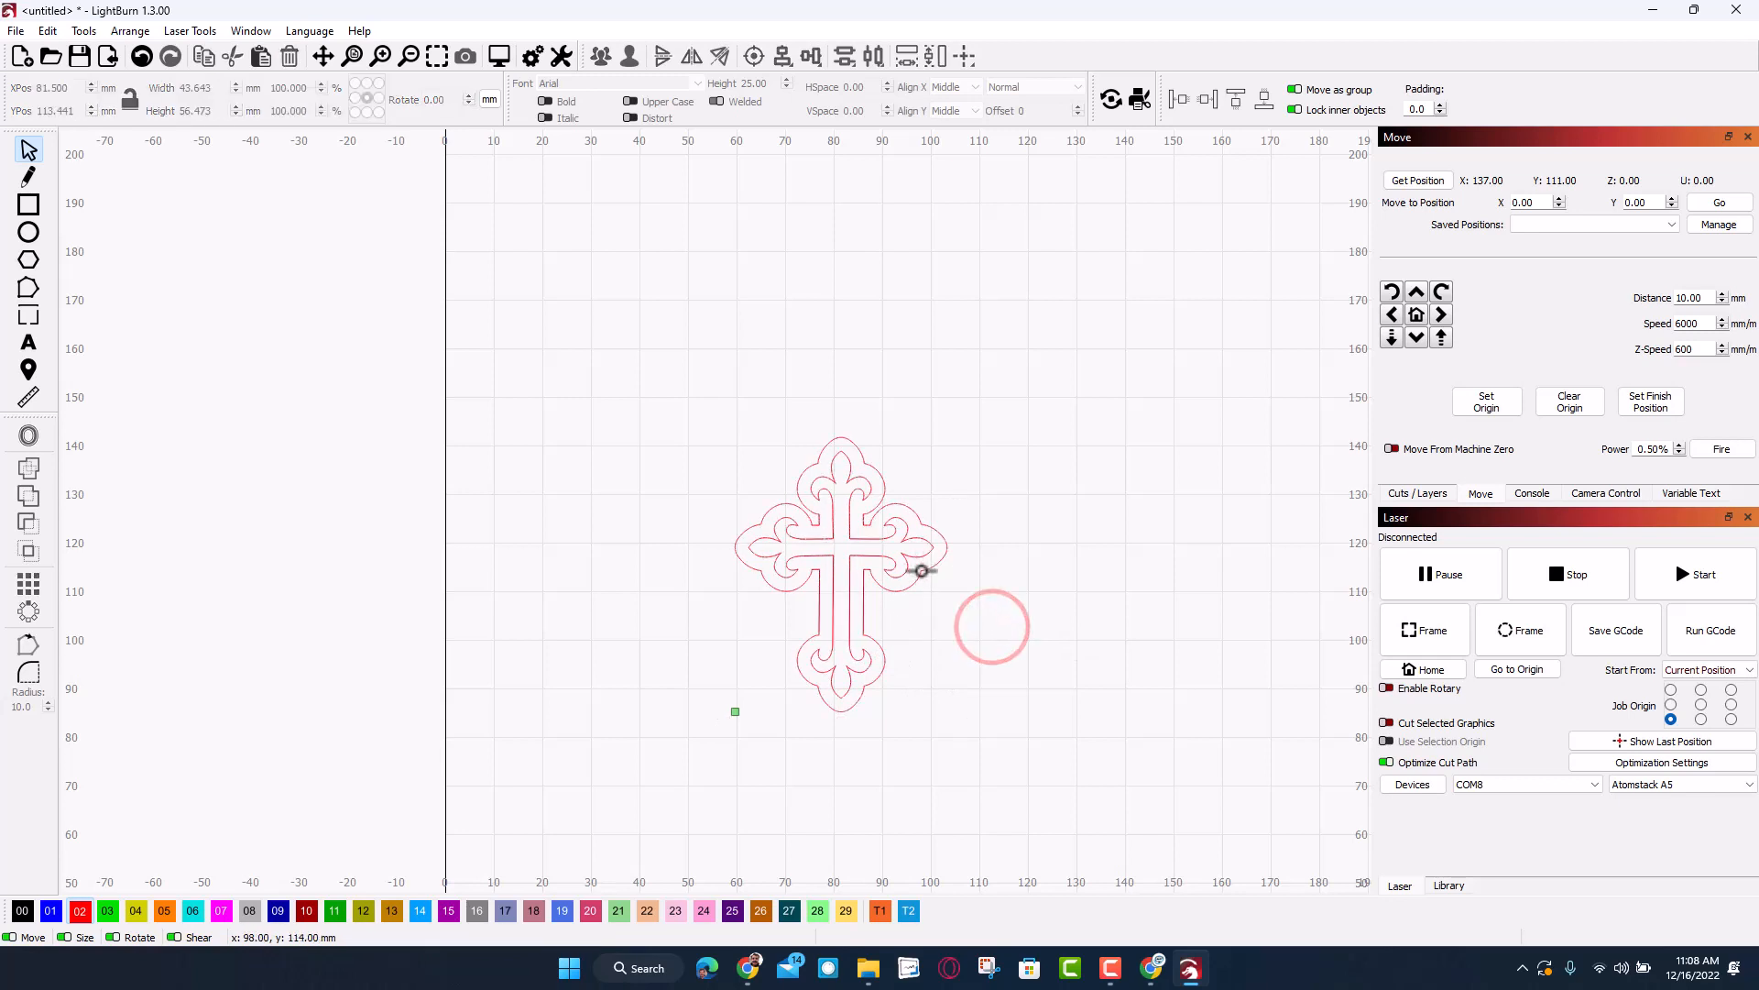
pyautogui.click(921, 570)
pyautogui.click(1423, 492)
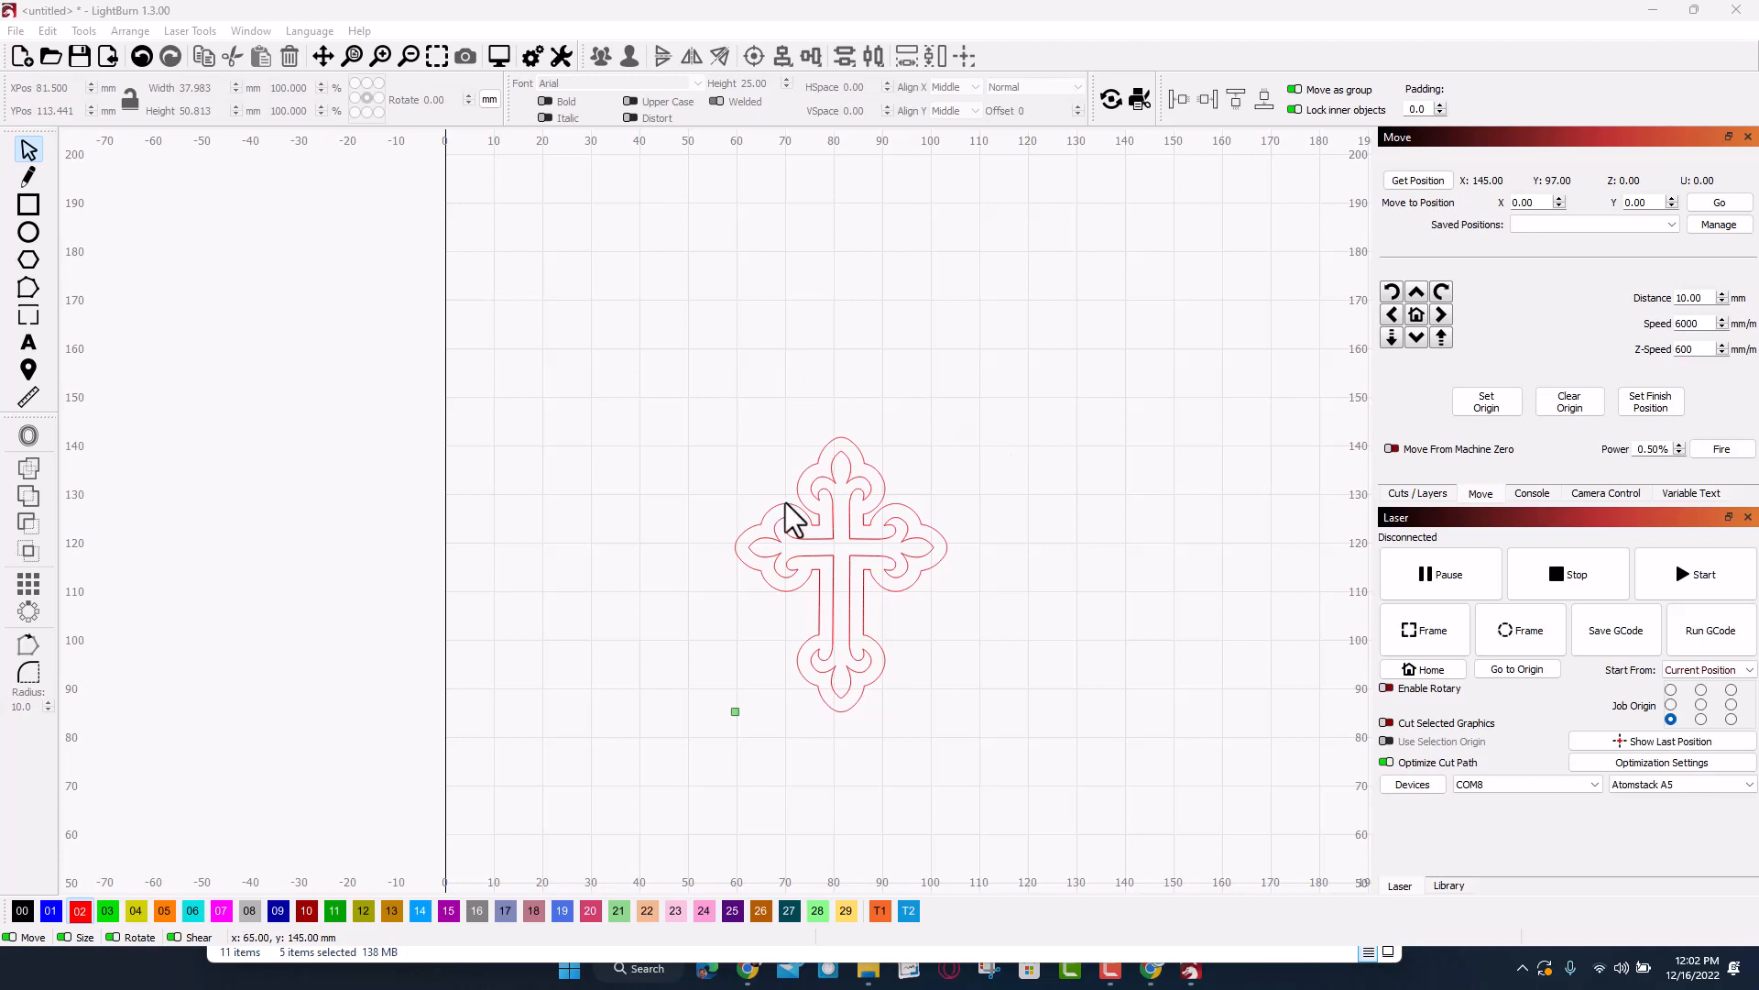
pyautogui.click(1413, 494)
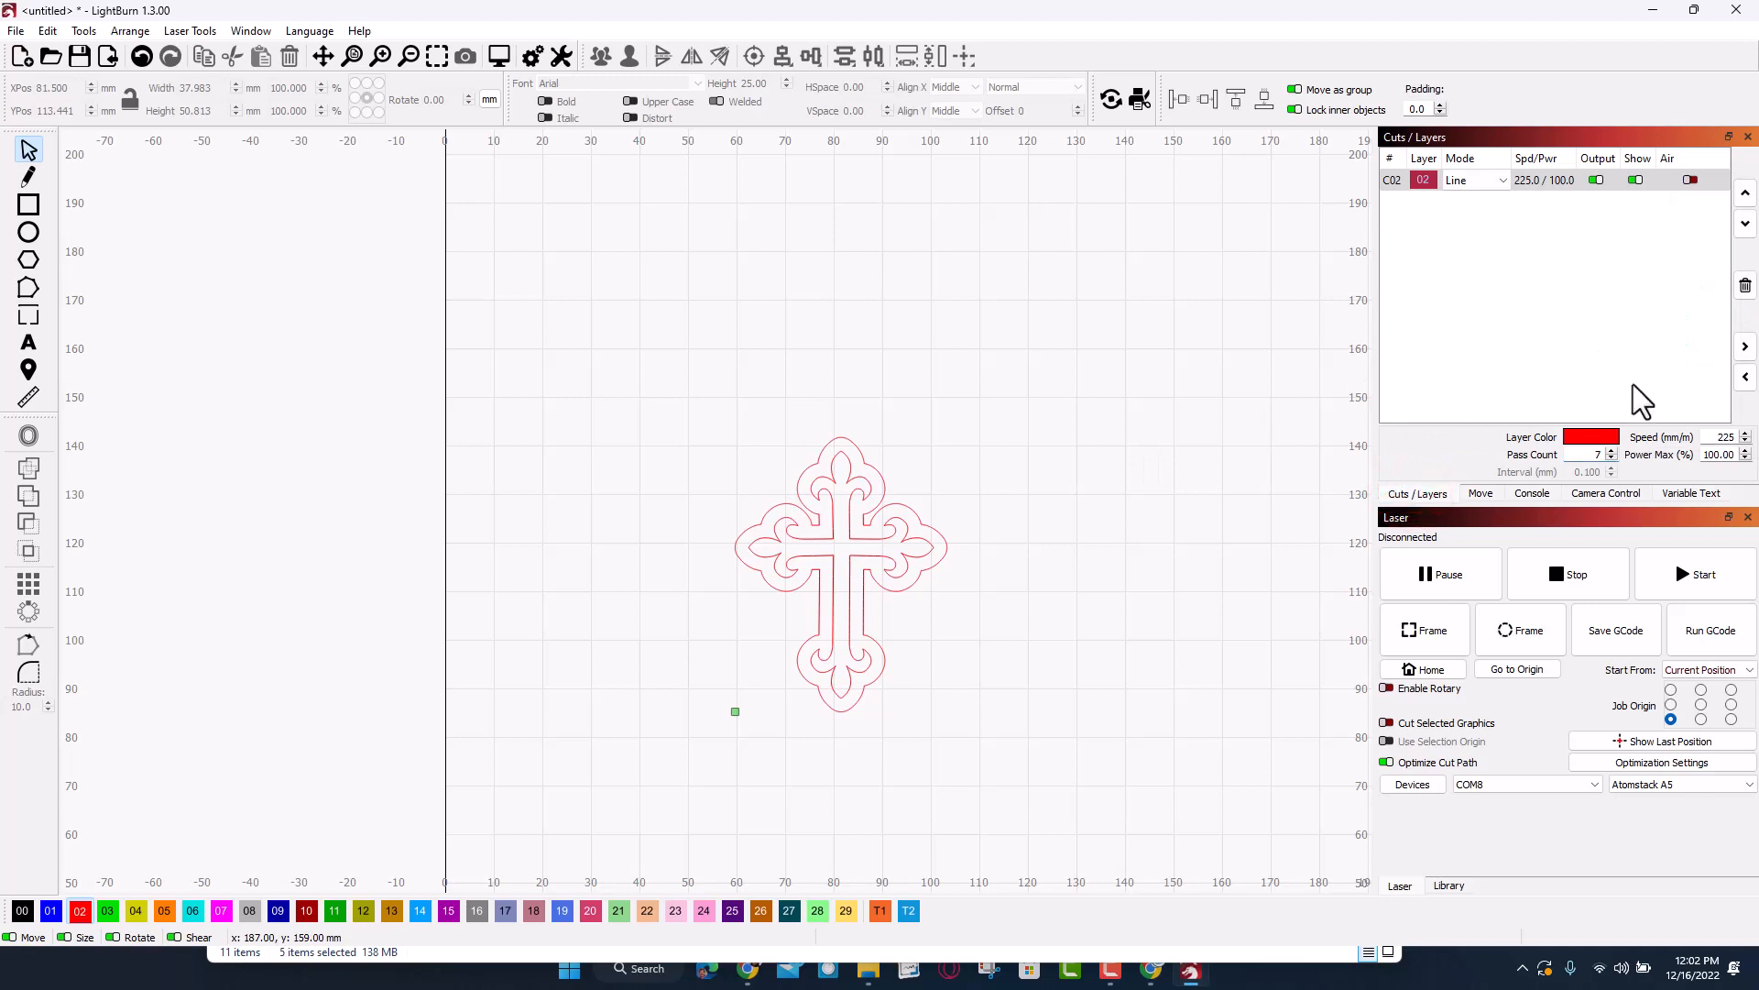
pyautogui.click(1612, 450)
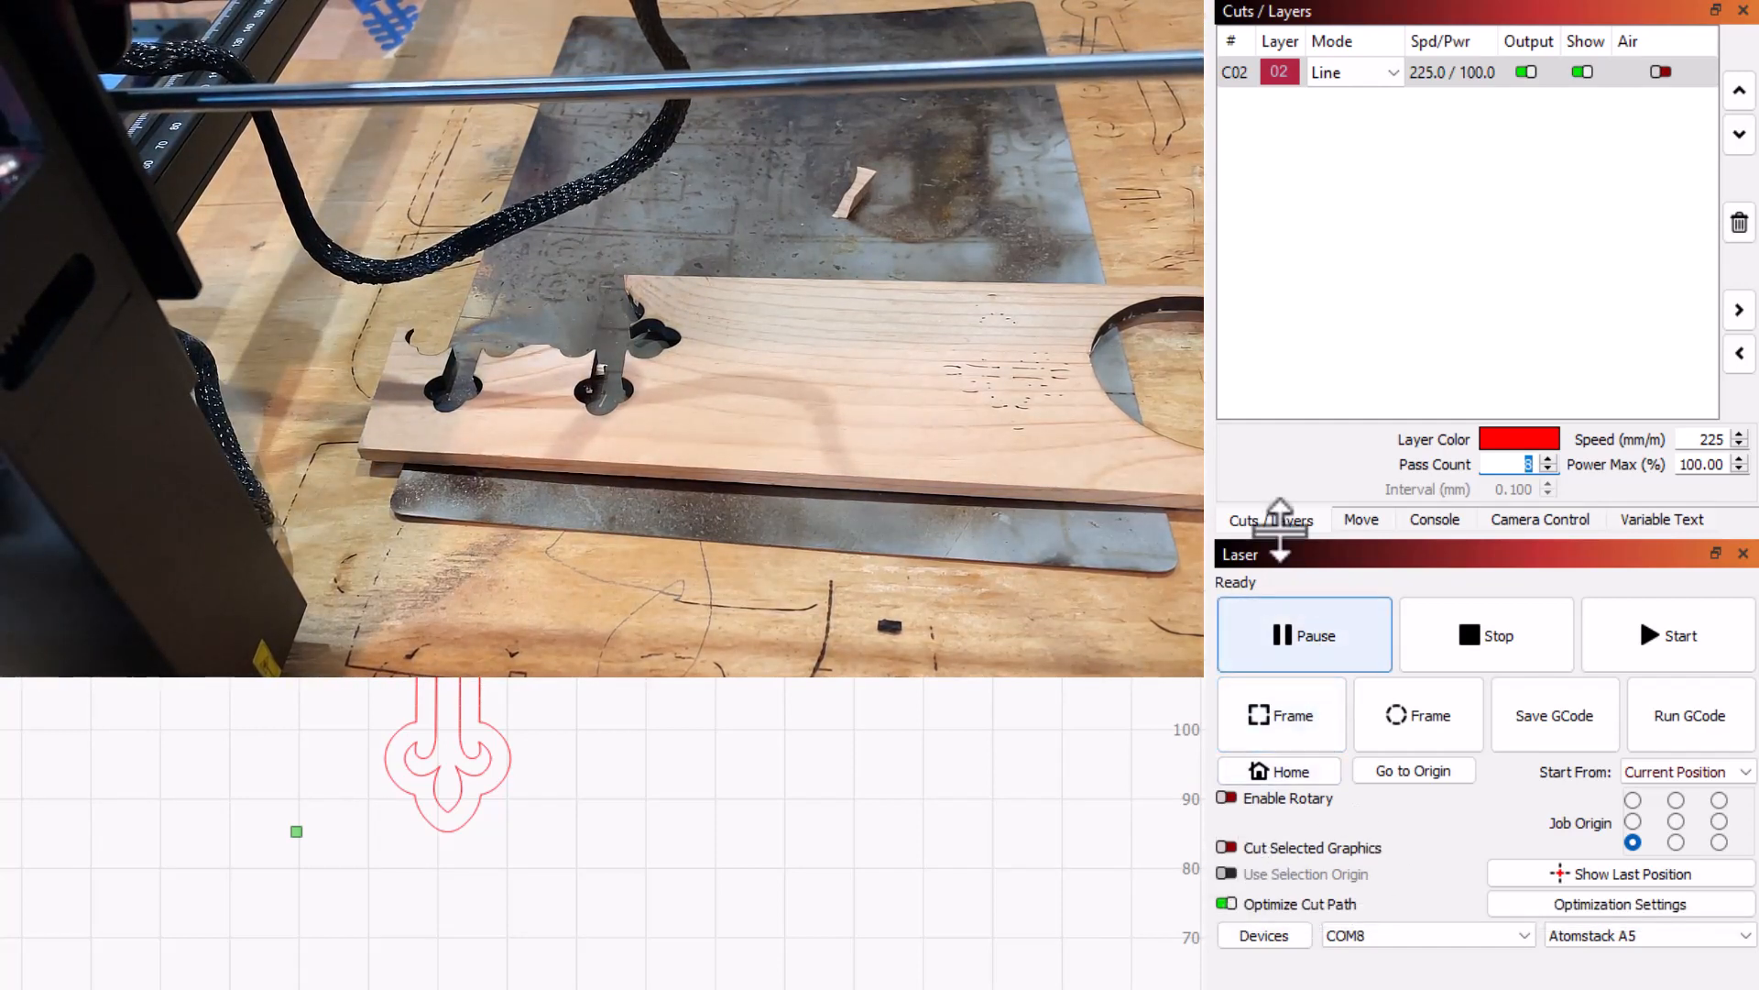
# Jog the laser head onto the wood around X 141, Y 81 and frame the cut boundary
pyautogui.click(1361, 519)
pyautogui.click(1304, 264)
pyautogui.click(1305, 265)
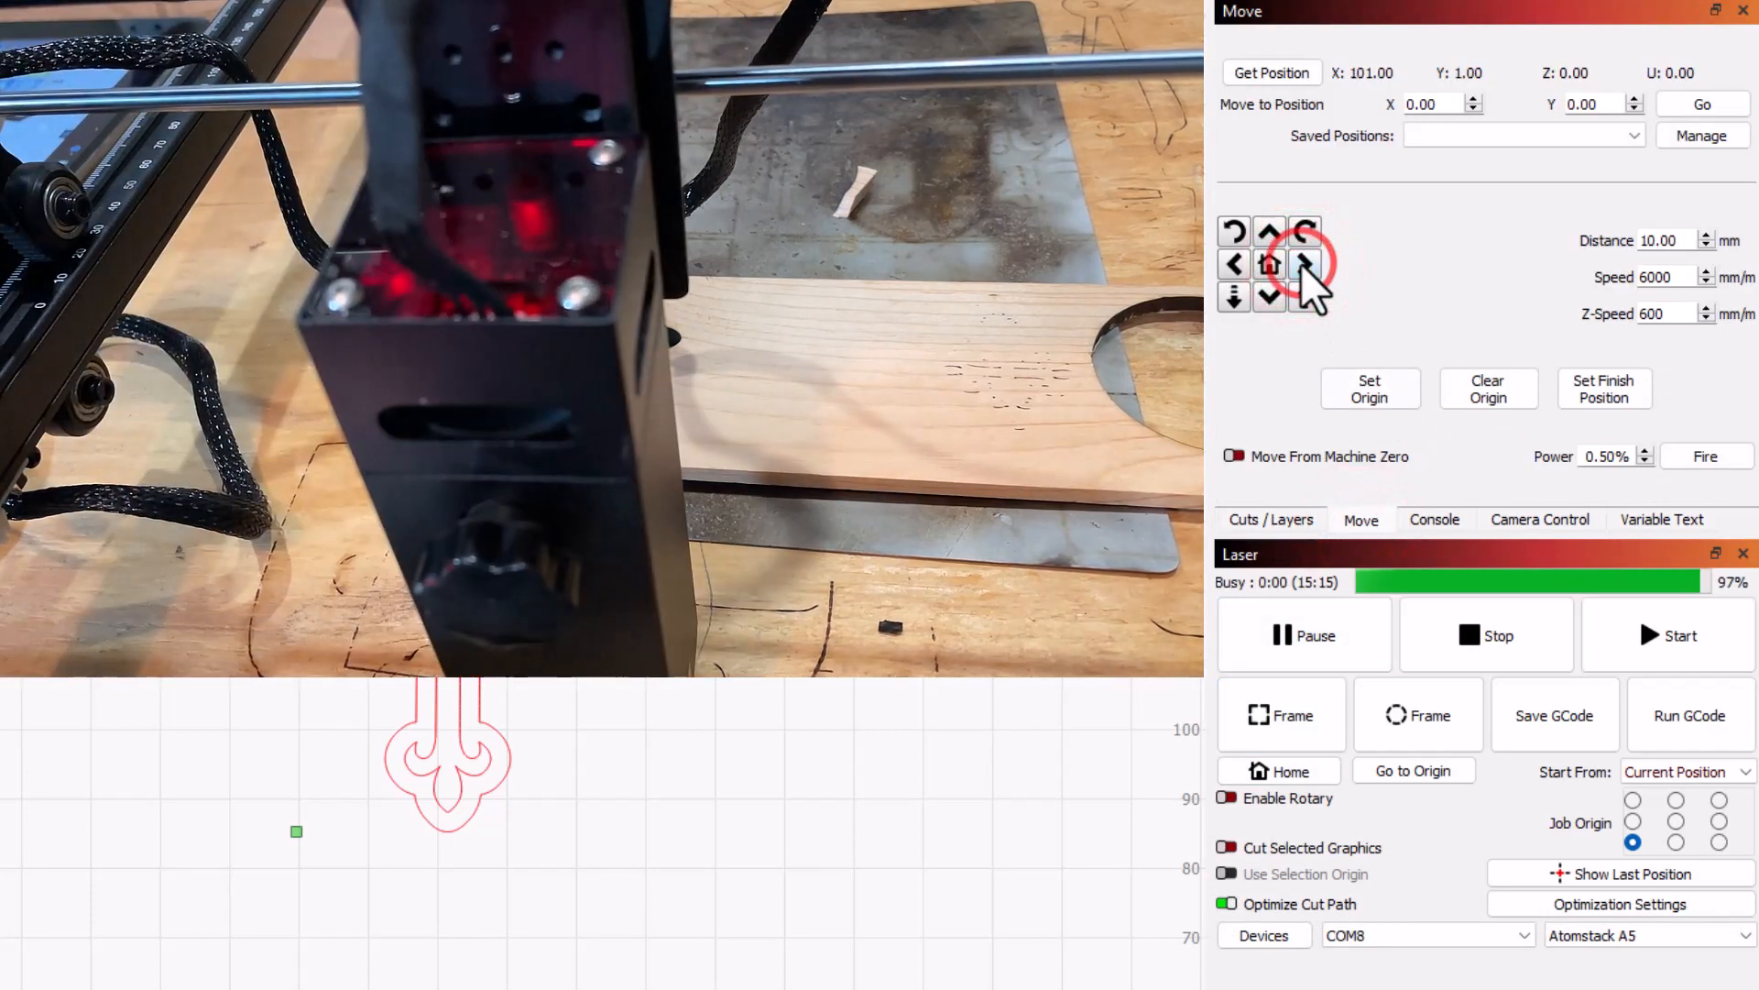
pyautogui.click(1305, 265)
pyautogui.click(1304, 264)
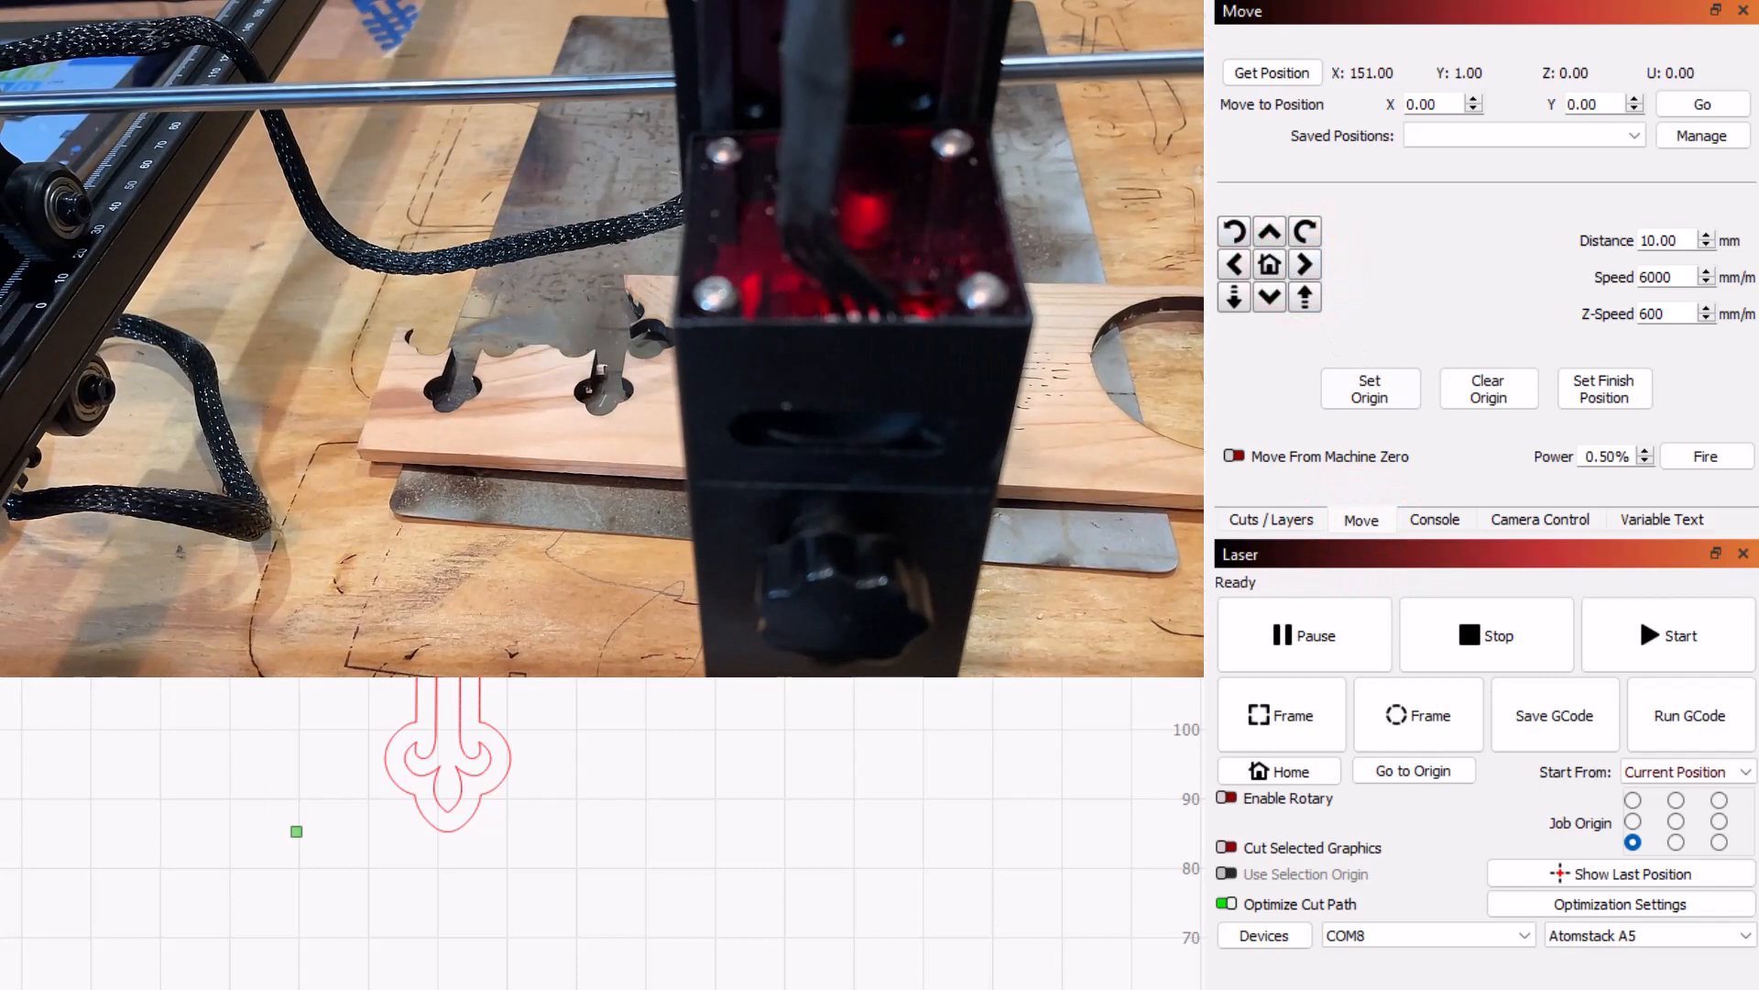
pyautogui.click(1268, 231)
pyautogui.click(1268, 231)
pyautogui.click(1268, 231)
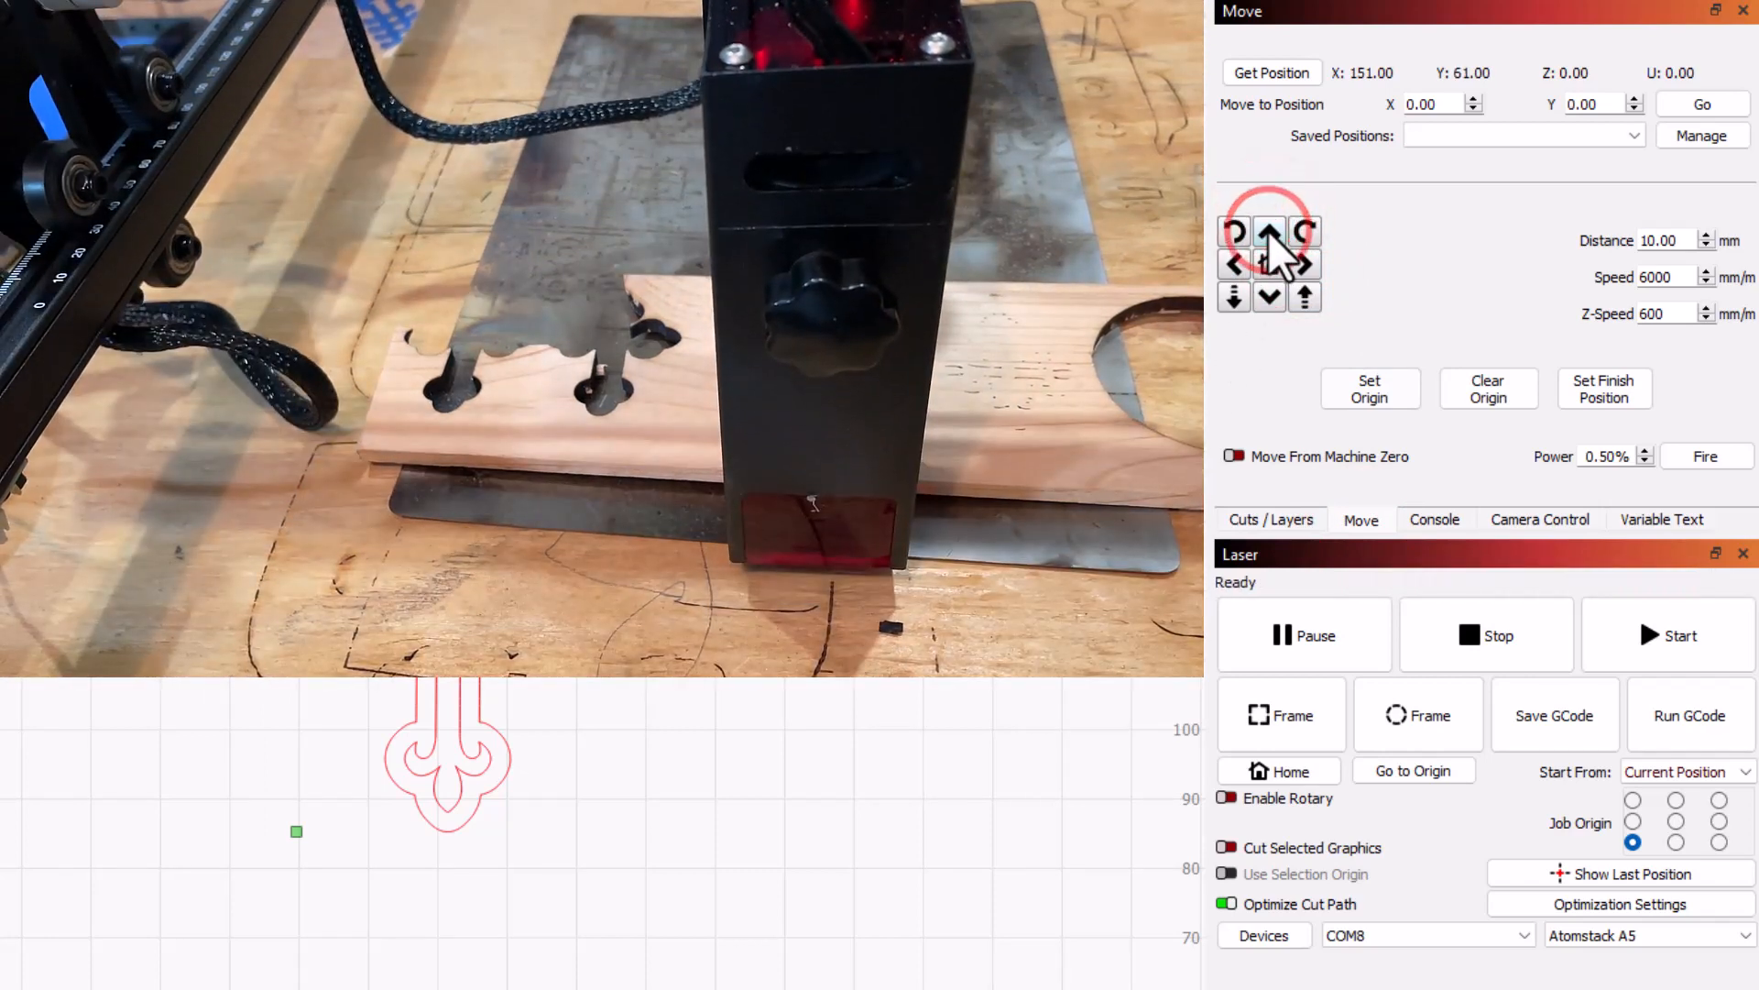
pyautogui.click(1269, 232)
pyautogui.click(1268, 231)
pyautogui.click(1233, 264)
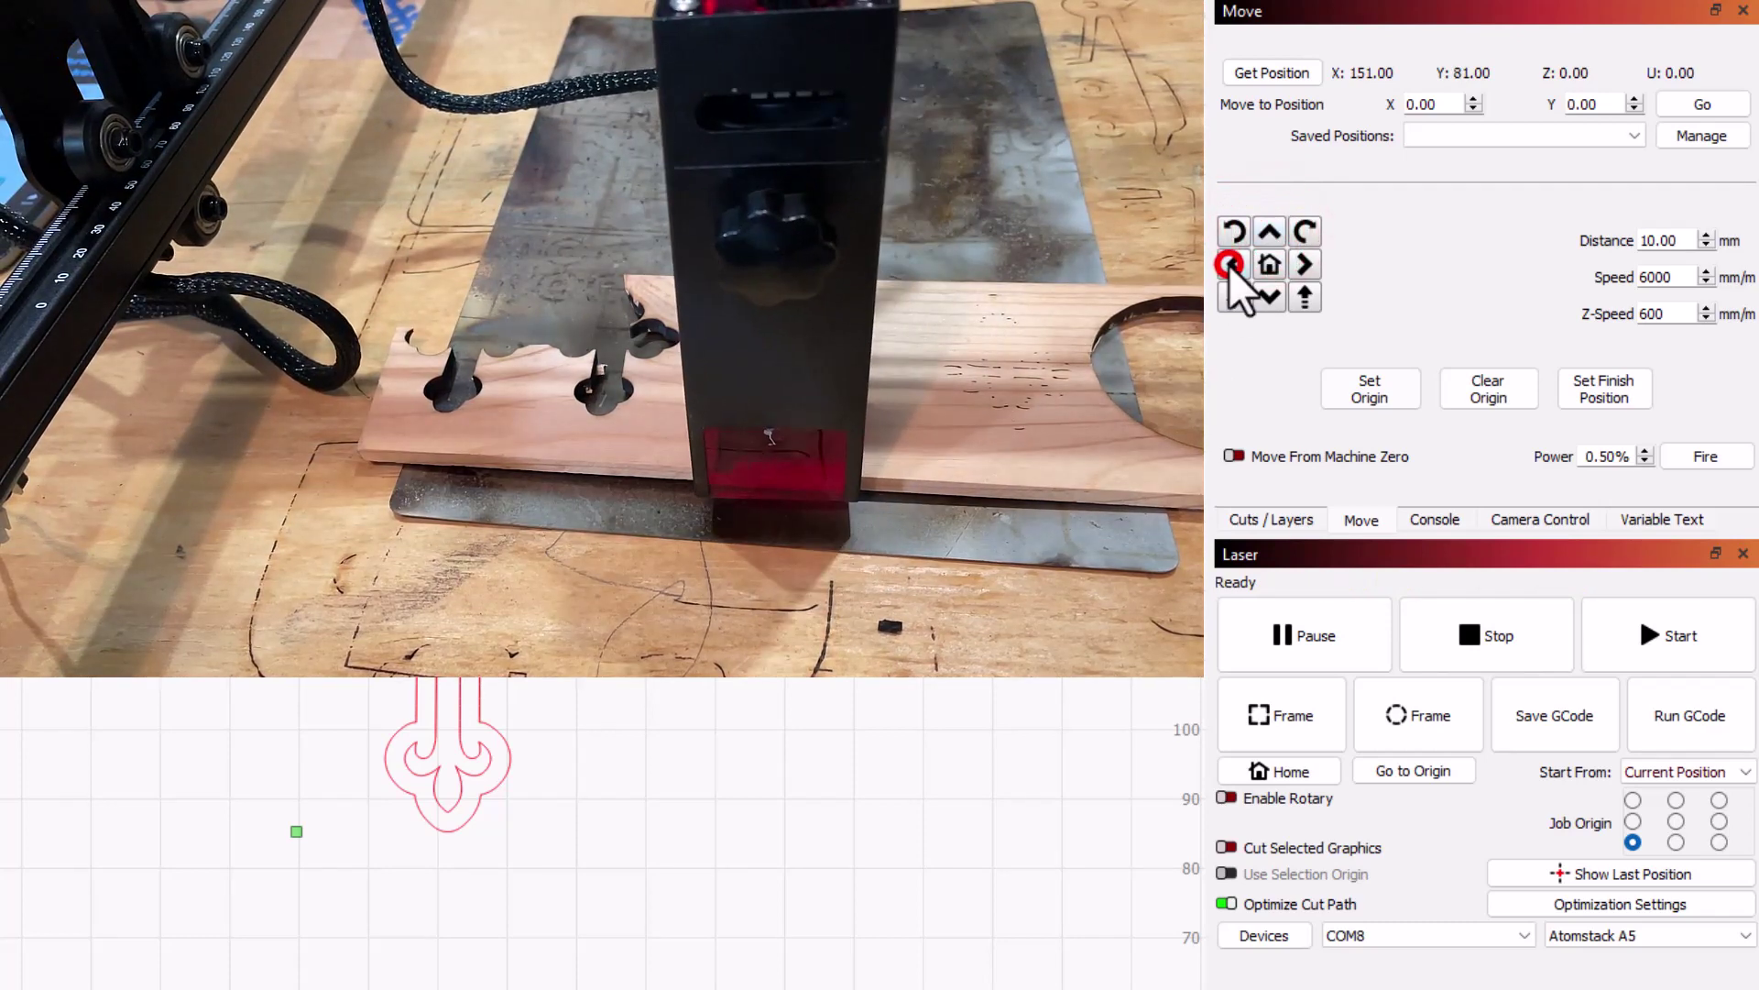
pyautogui.click(1282, 716)
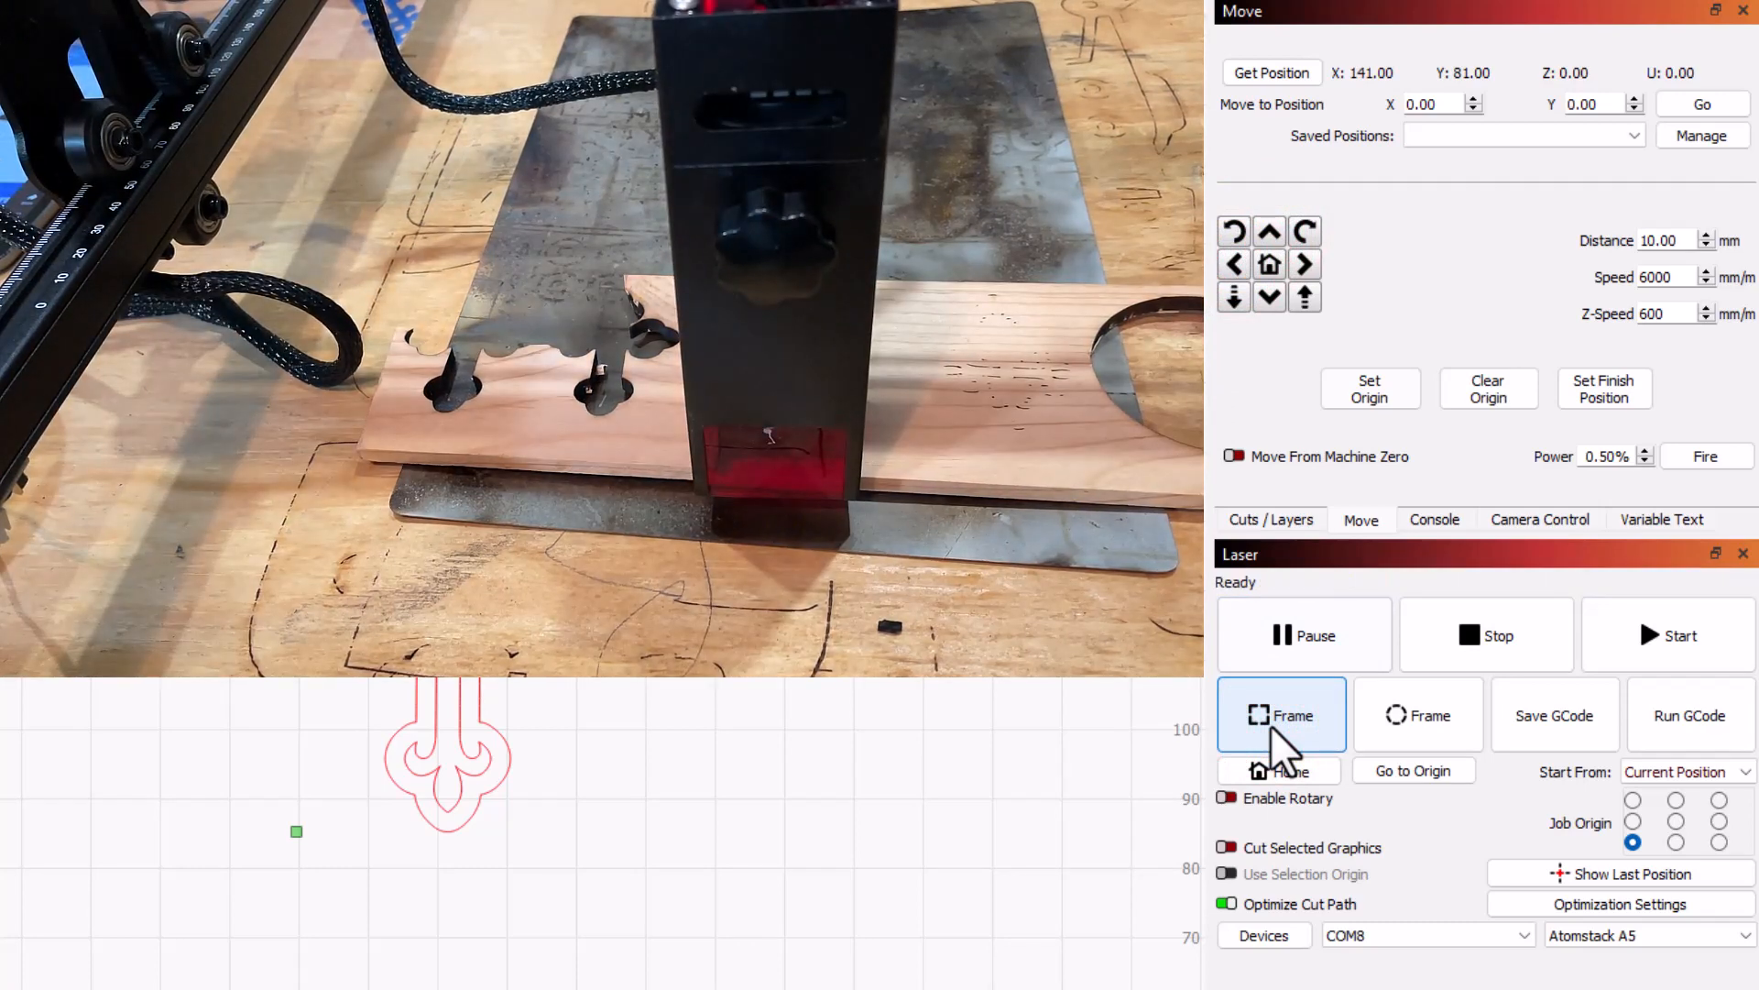
# Shift the head left to X 121 and frame the cut boundary again
pyautogui.click(1234, 265)
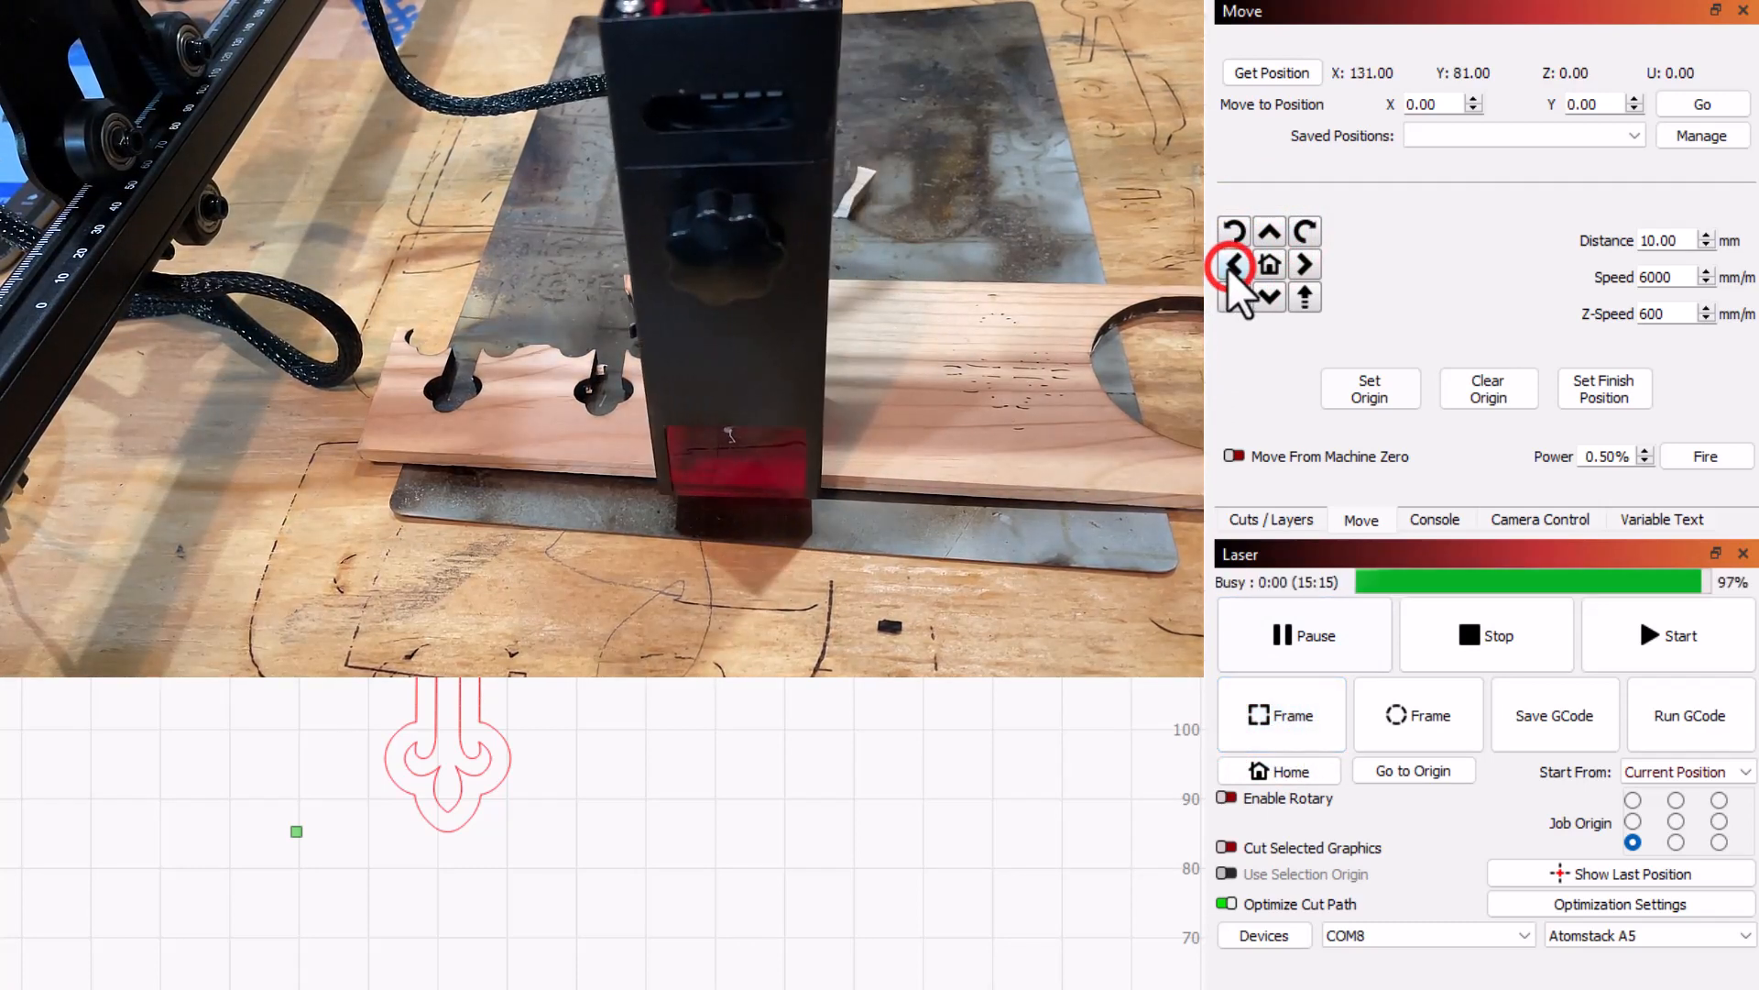
pyautogui.click(1233, 264)
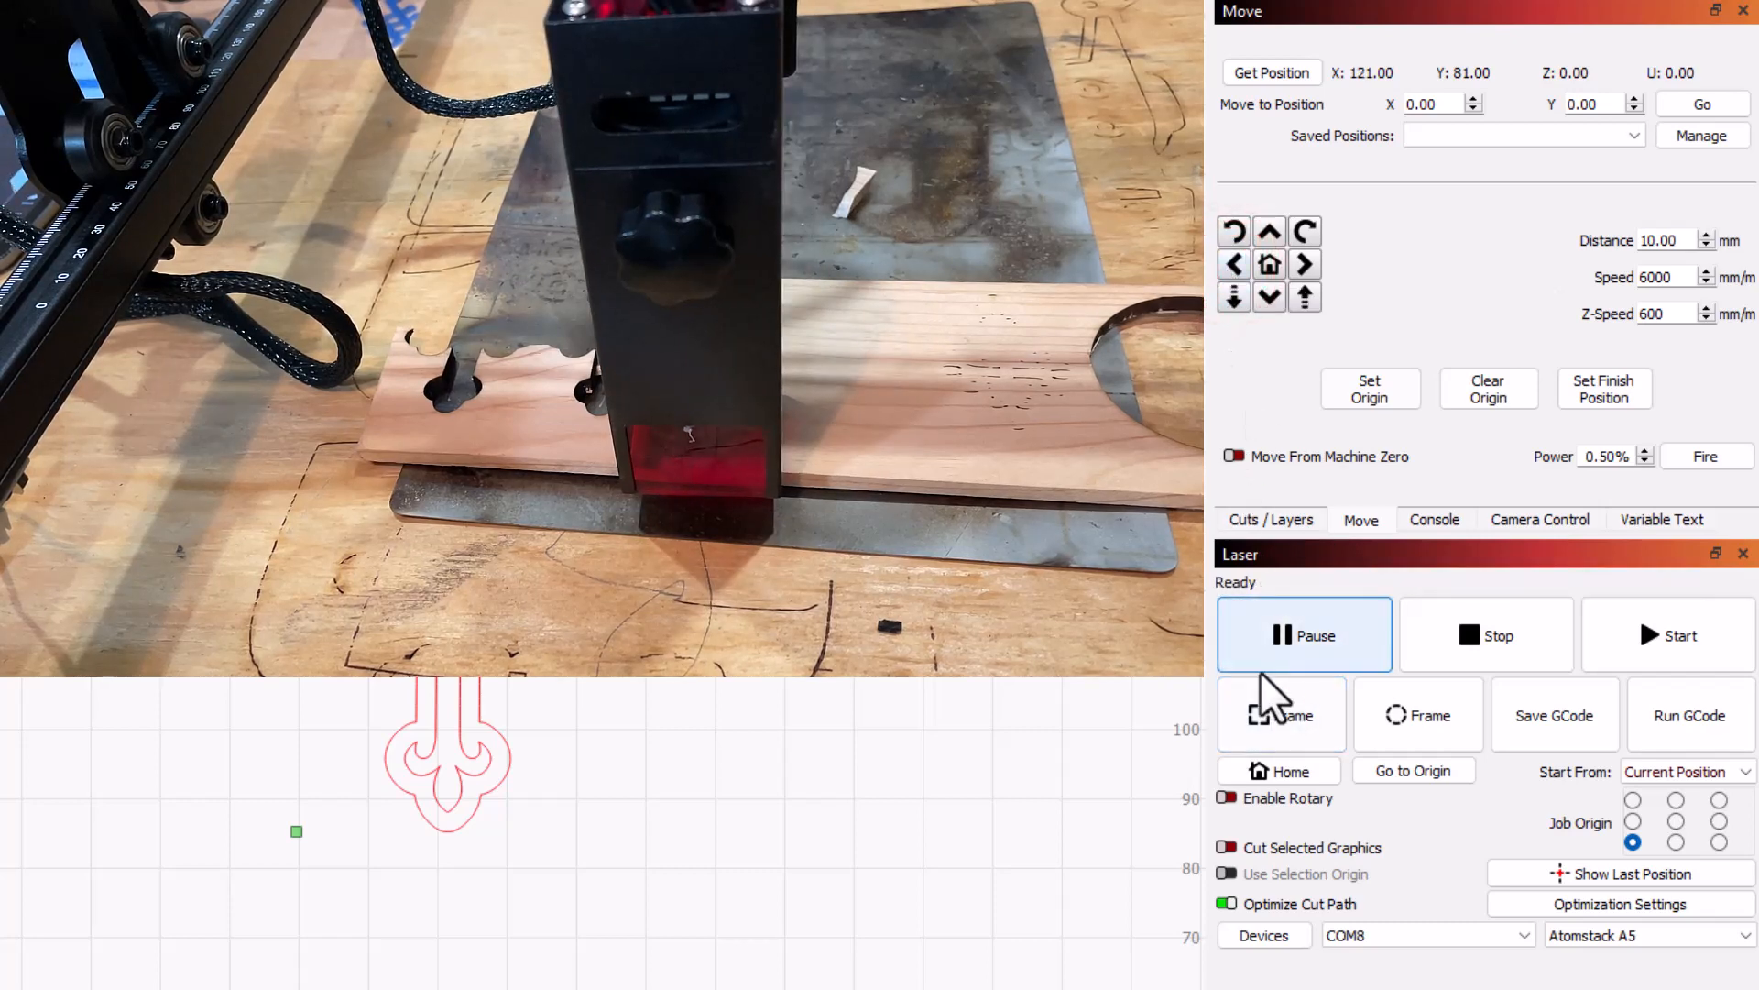
pyautogui.click(1275, 702)
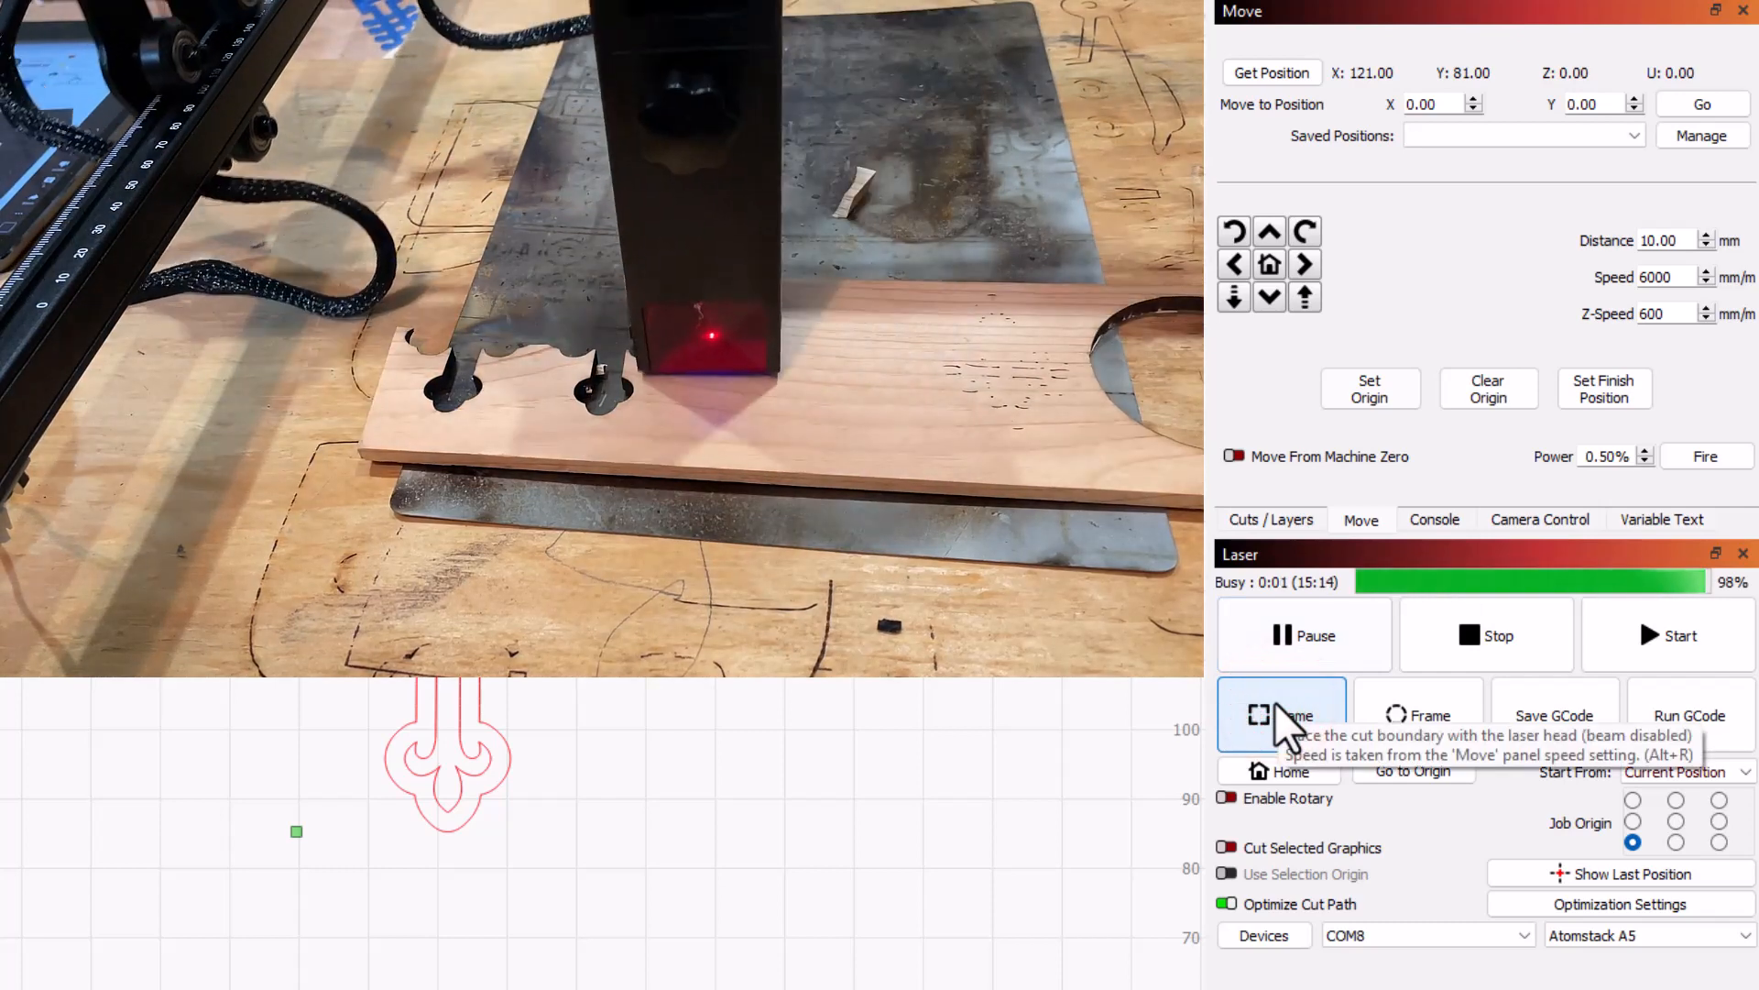